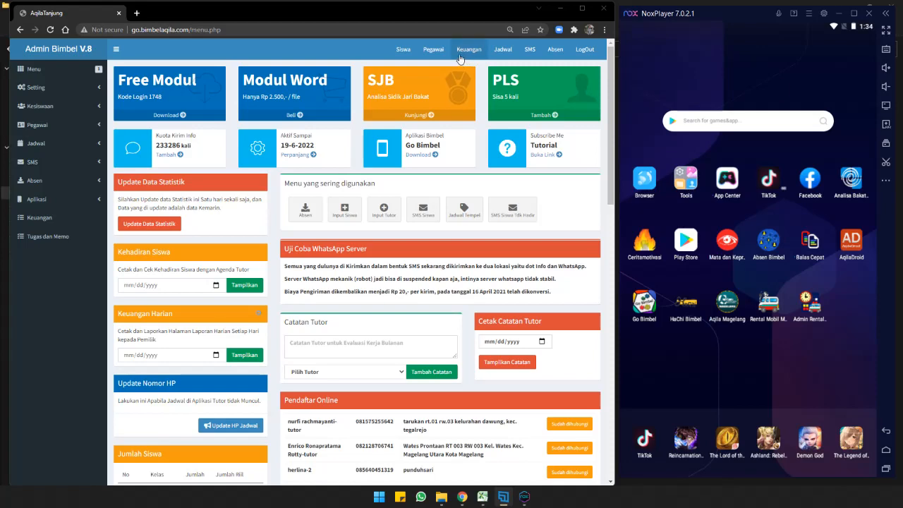
Step: Search the tutor data list by the tutor's name, open the matching profile and look over its teaching history
{"action": "left_click", "coordinate": [433, 51]}
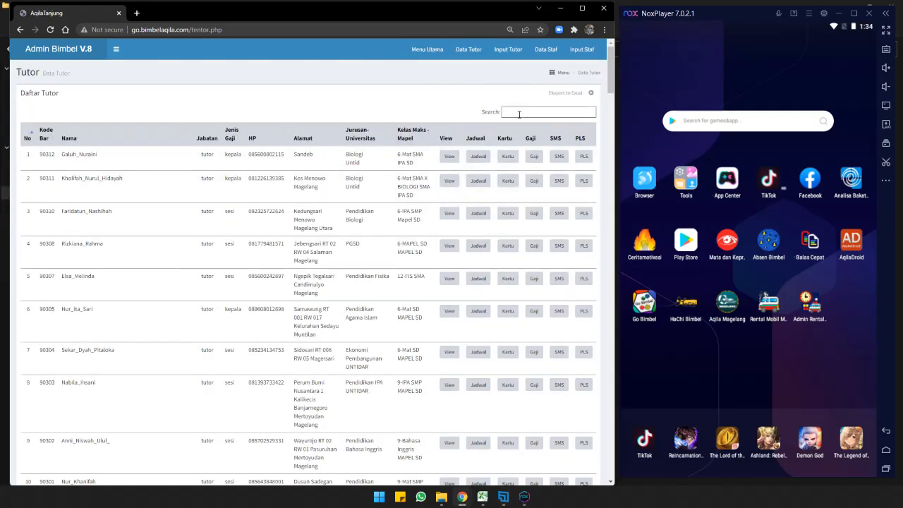
{"action": "left_click", "coordinate": [519, 113]}
{"action": "type", "text": "fafi"}
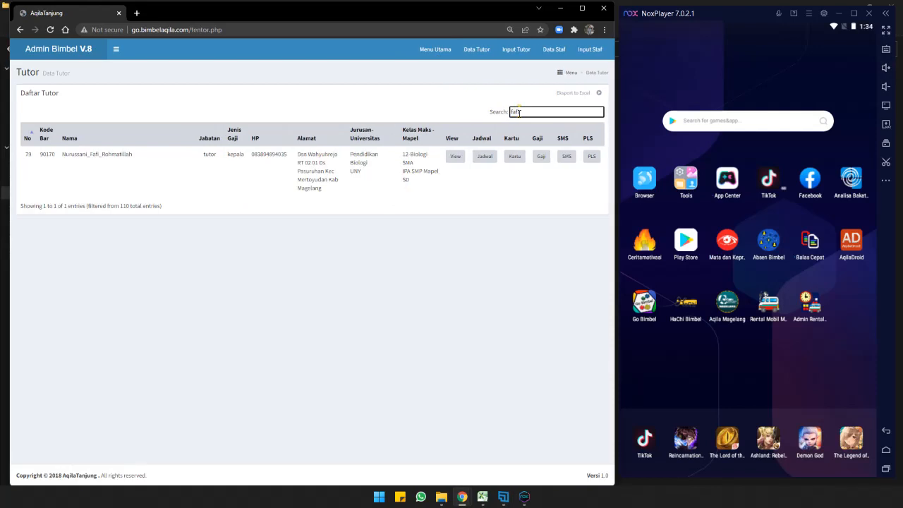
{"action": "left_click", "coordinate": [455, 156]}
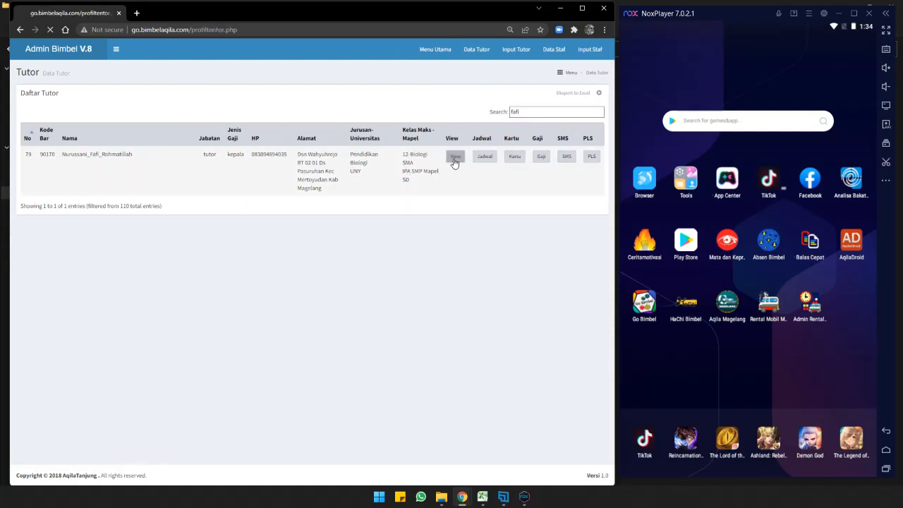
{"action": "scroll", "coordinate": [400, 240], "scroll_direction": "down", "scroll_amount": 4}
{"action": "scroll", "coordinate": [399, 238], "scroll_direction": "up", "scroll_amount": 4}
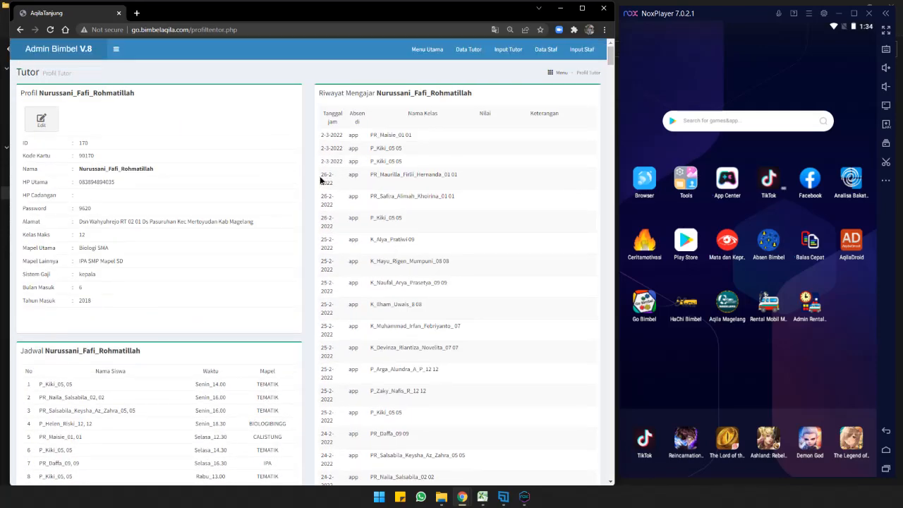
{"action": "left_click_drag", "start_coordinate": [320, 180], "coordinate": [434, 418]}
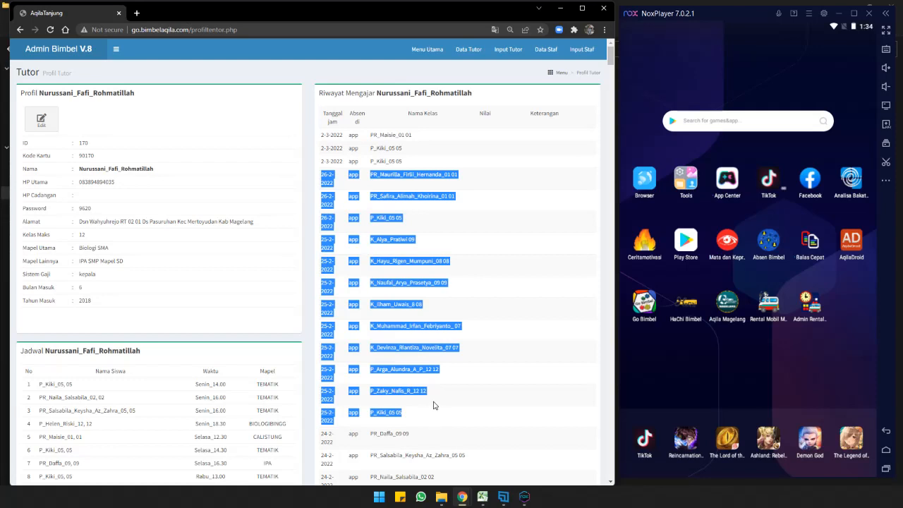
{"action": "left_click", "coordinate": [405, 218]}
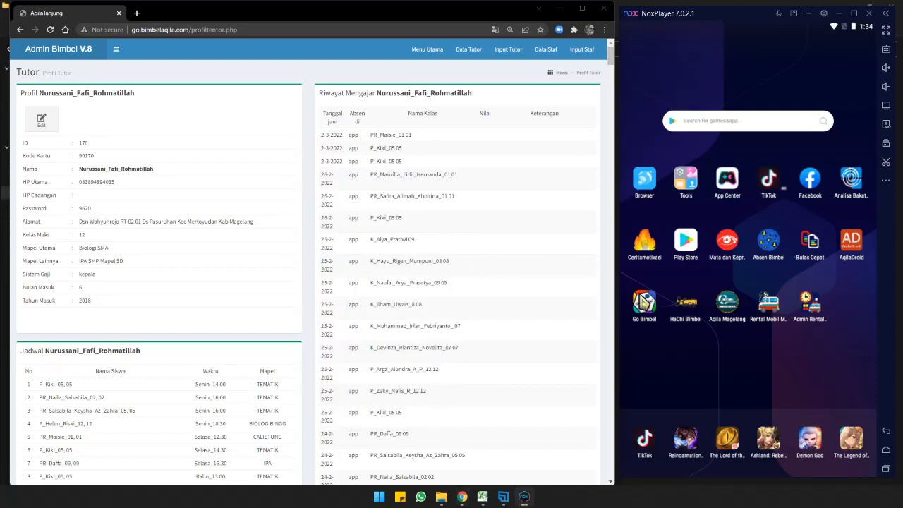
Step: Switch to the Go Bimbel app and open the attendance form for K_Cek_Bulan_7 under cumulative student attendance, checking its subject and material fields
{"action": "left_click", "coordinate": [642, 300]}
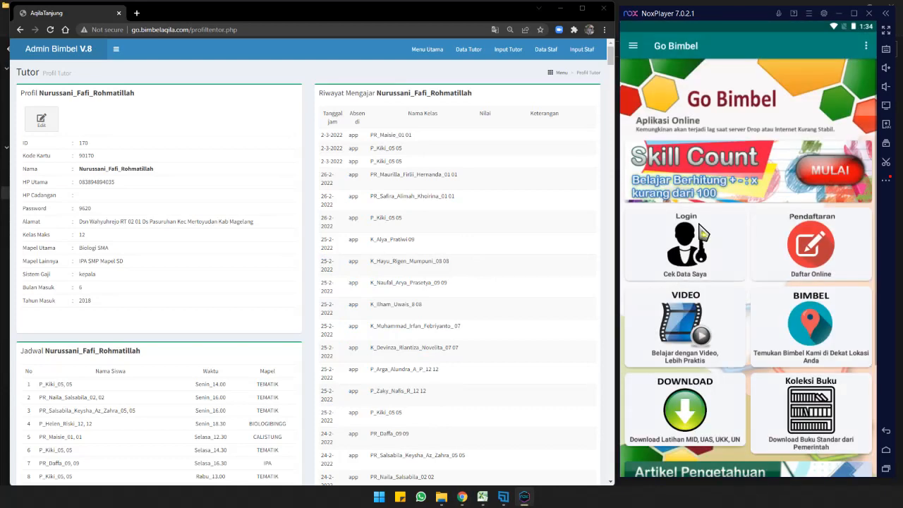
{"action": "left_click", "coordinate": [694, 247]}
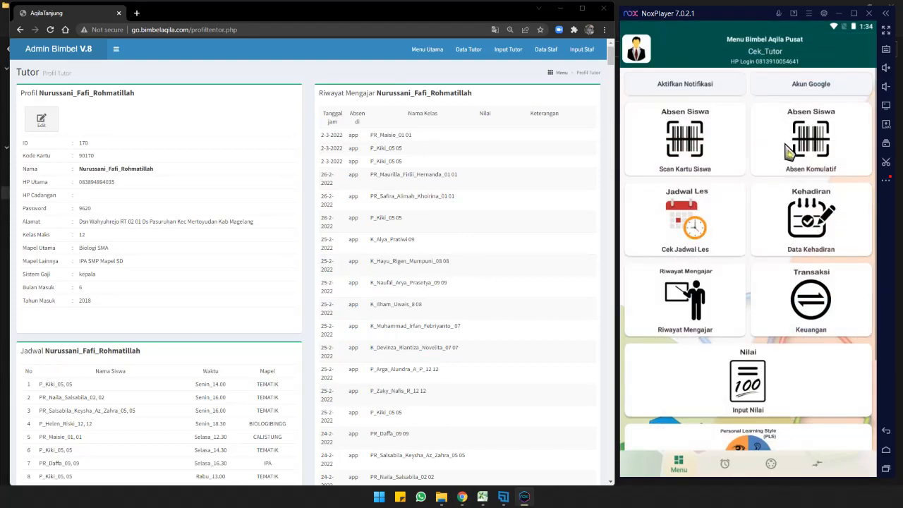
{"action": "left_click", "coordinate": [807, 141]}
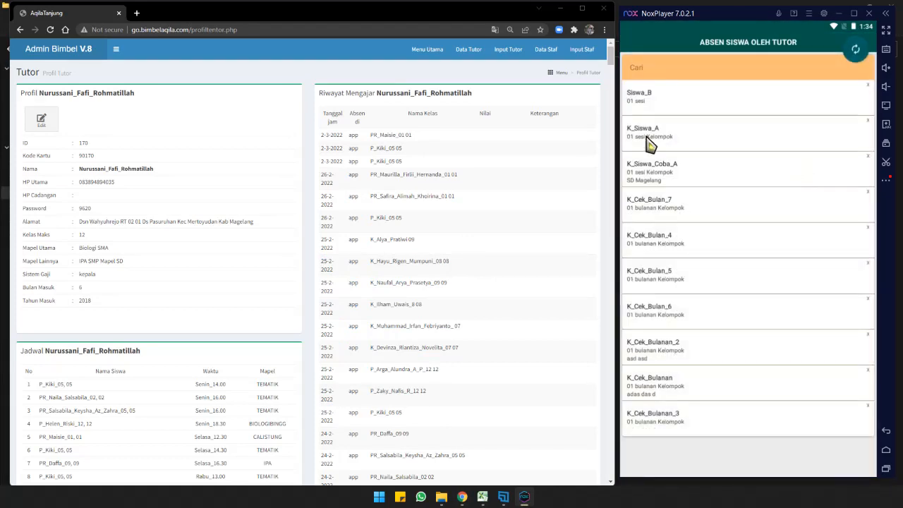
{"action": "left_click", "coordinate": [648, 210]}
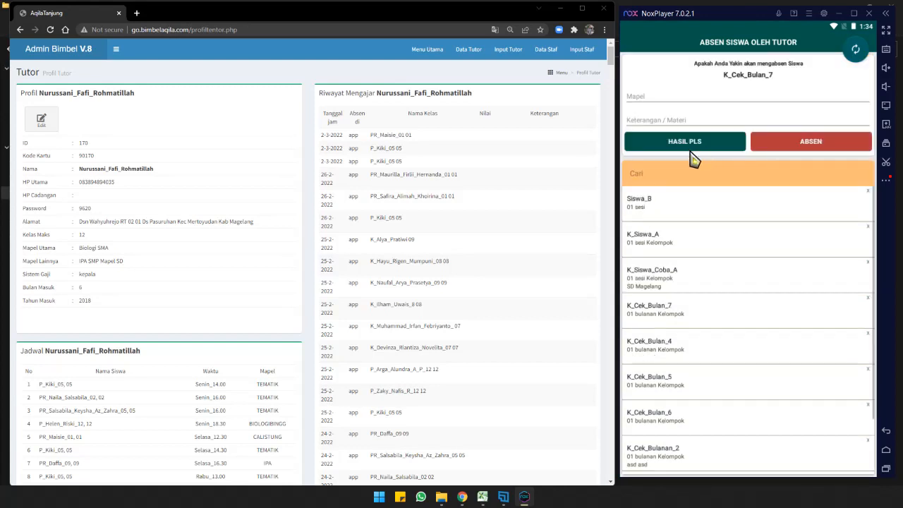
{"action": "left_click", "coordinate": [640, 100]}
{"action": "left_click", "coordinate": [677, 124]}
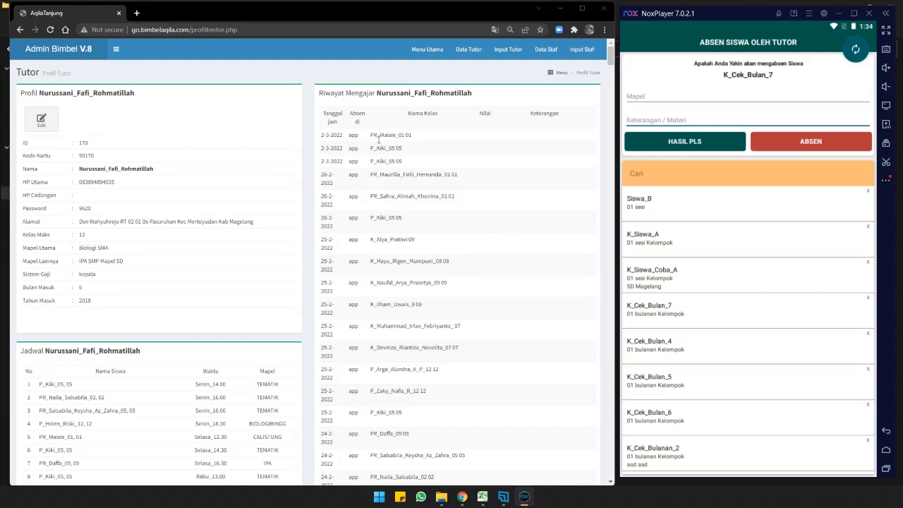
Step: Copy the tutor's February 2022 teaching history rows, from 26-2-2022 down to 2-2-2022, in the browser
{"action": "left_click", "coordinate": [344, 178]}
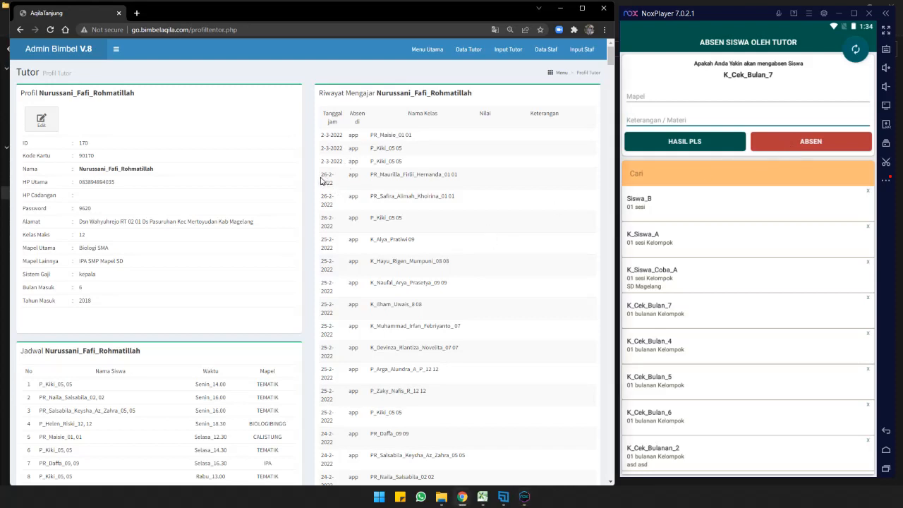
{"action": "left_click_drag", "start_coordinate": [321, 181], "coordinate": [345, 187]}
{"action": "left_click_drag", "start_coordinate": [331, 177], "coordinate": [462, 264]}
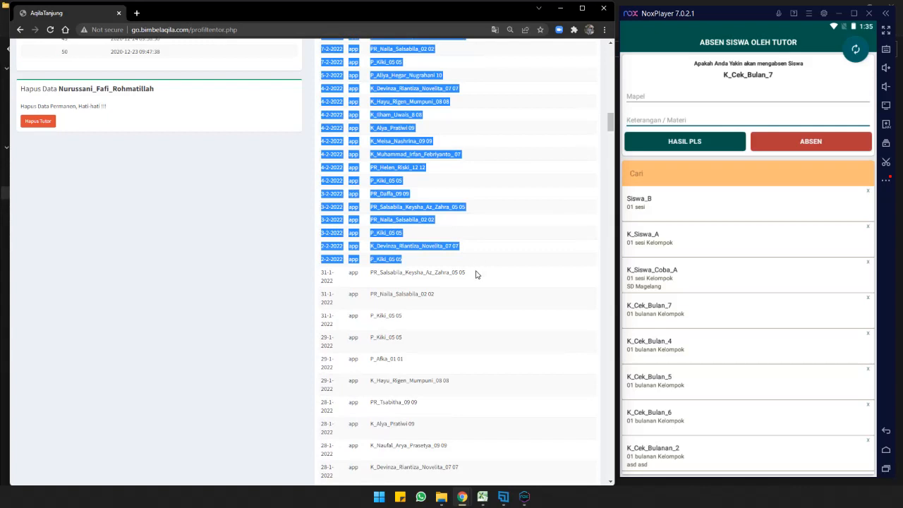
{"action": "right_click", "coordinate": [385, 180]}
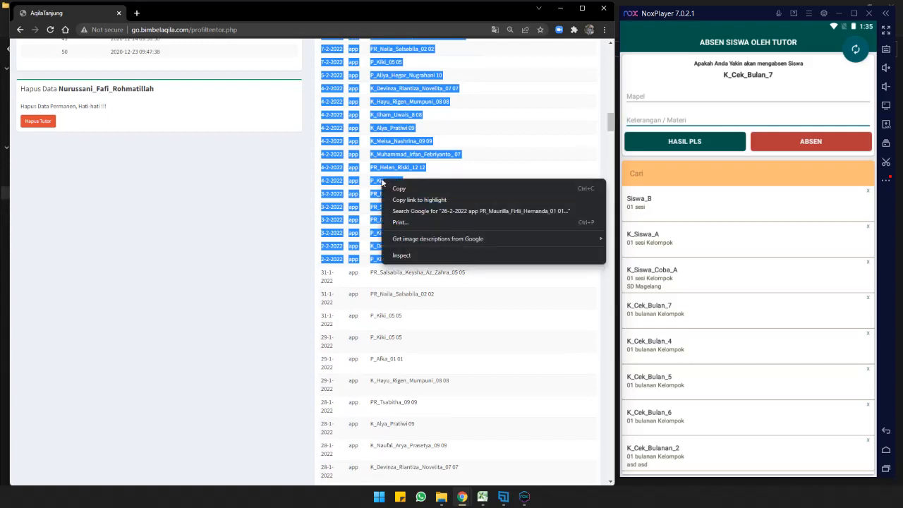
{"action": "left_click", "coordinate": [390, 189]}
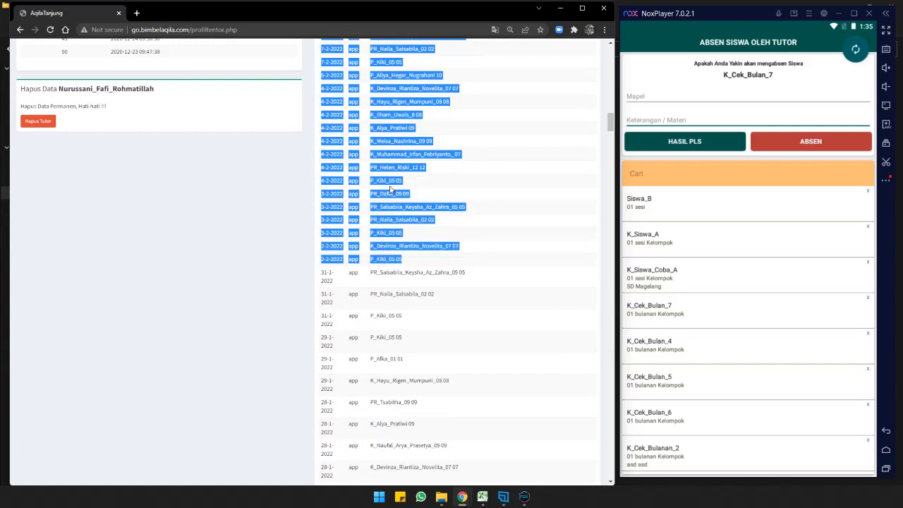
Step: Switch to Excel and paste the copied teaching history into Sheet2 from cell A1 as plain text
{"action": "left_click", "coordinate": [482, 496]}
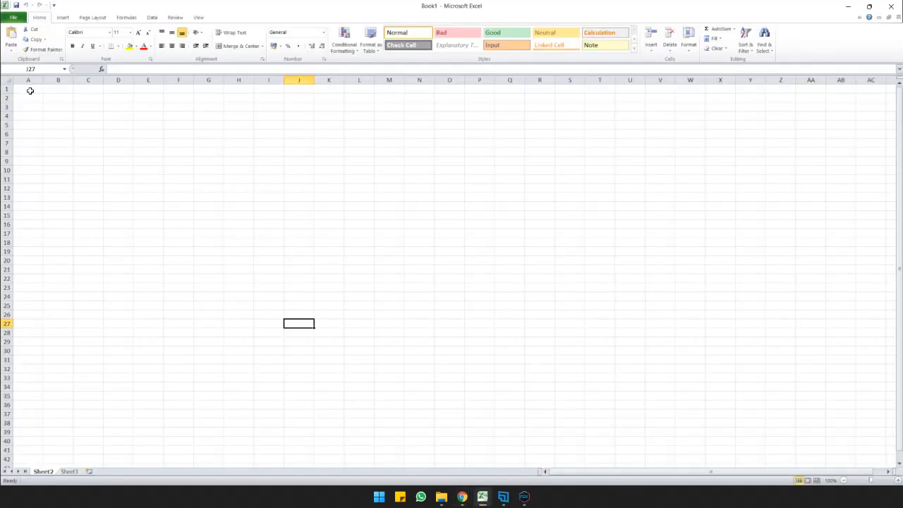
{"action": "left_click", "coordinate": [31, 89]}
{"action": "right_click", "coordinate": [31, 91]}
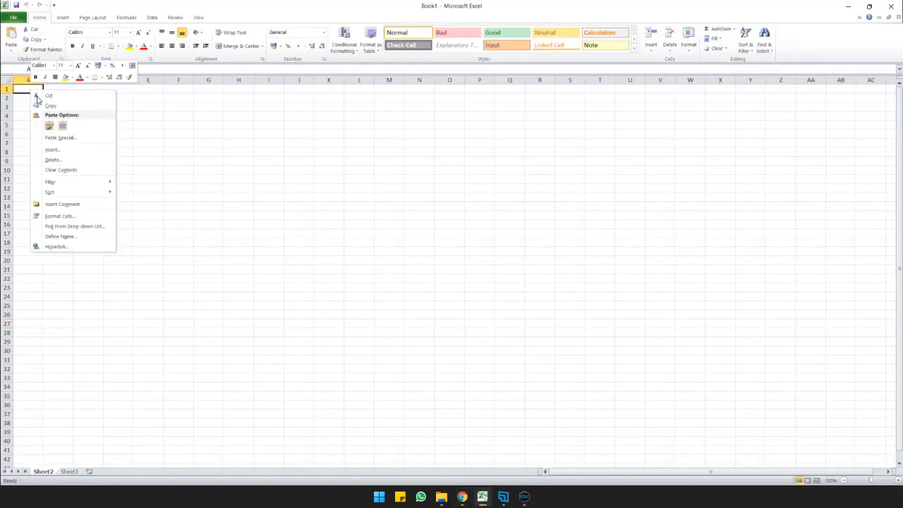
{"action": "left_click", "coordinate": [64, 138]}
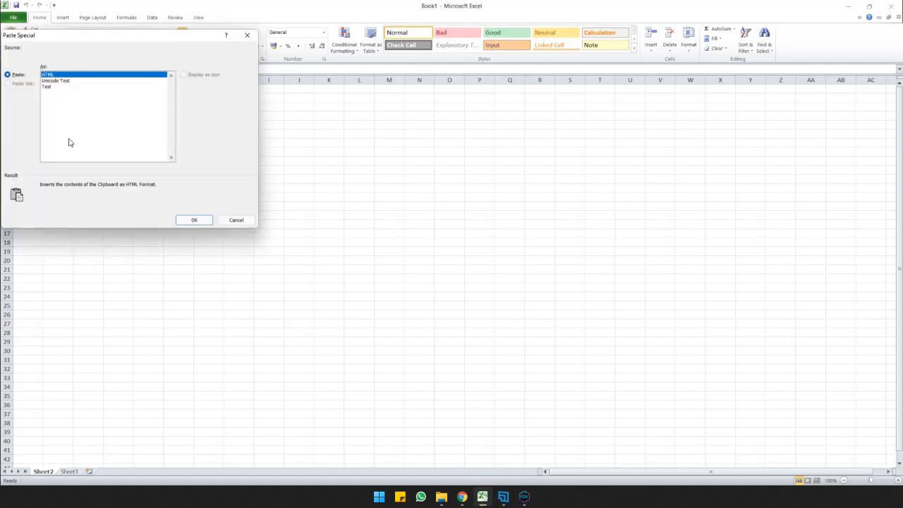
{"action": "left_click", "coordinate": [46, 86]}
{"action": "left_click_drag", "start_coordinate": [77, 34], "coordinate": [103, 41]}
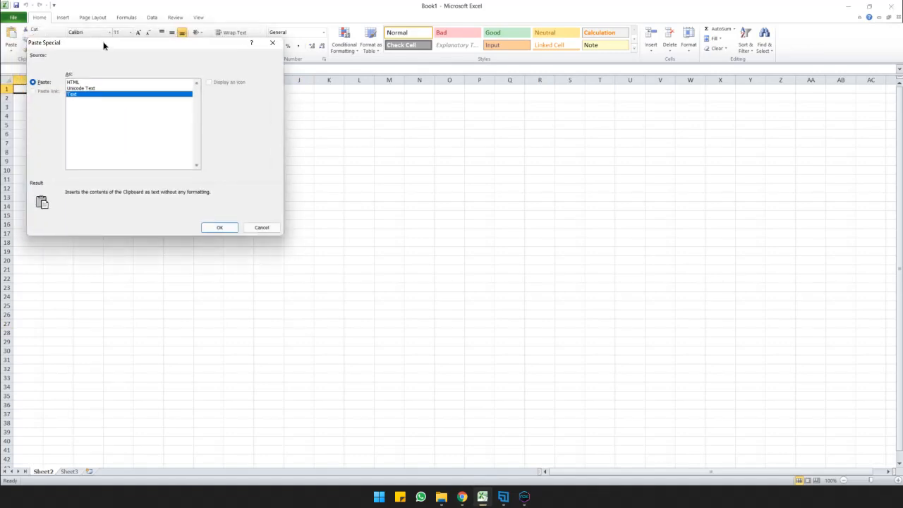
{"action": "left_click", "coordinate": [218, 227]}
{"action": "left_click", "coordinate": [83, 162]}
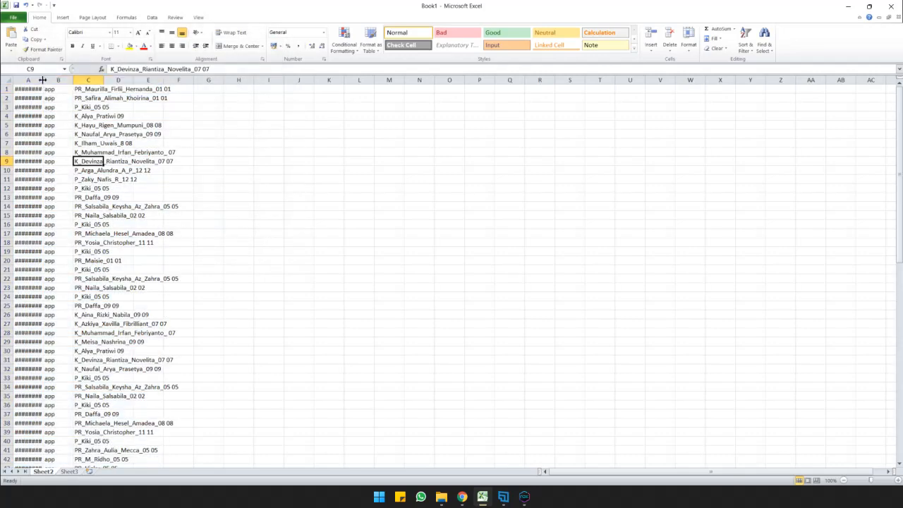
Step: Delete the column containing "app" and widen the date and class name columns to fit their contents
{"action": "left_click_drag", "start_coordinate": [43, 79], "coordinate": [64, 79]}
{"action": "left_click", "coordinate": [71, 80]}
{"action": "right_click", "coordinate": [74, 79]}
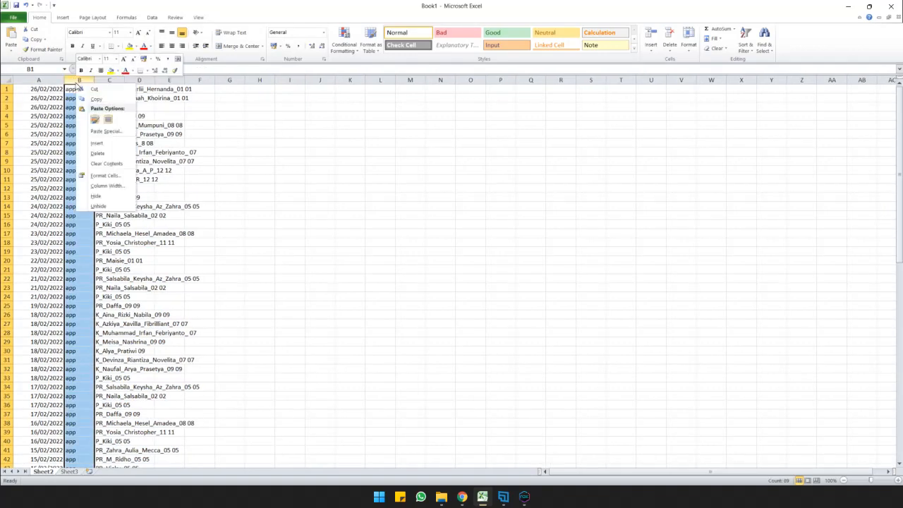
{"action": "left_click", "coordinate": [94, 153]}
{"action": "left_click", "coordinate": [151, 195]}
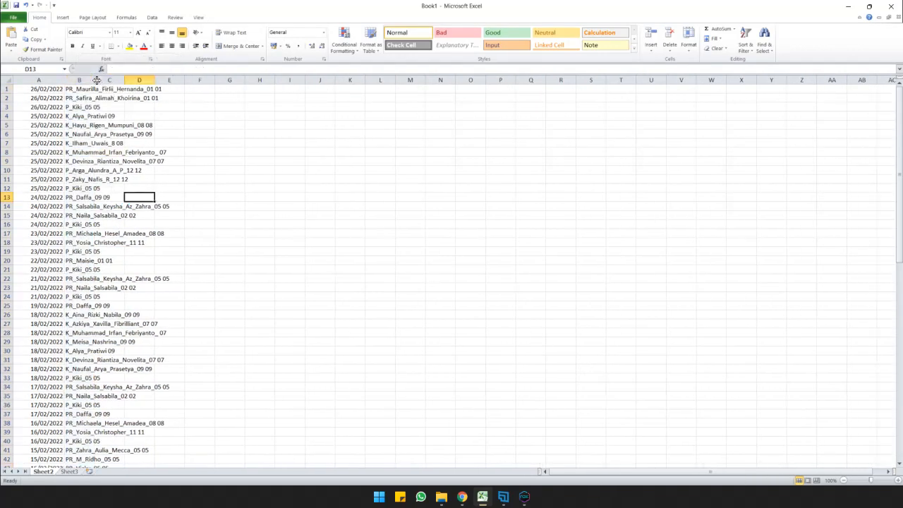
{"action": "left_click_drag", "start_coordinate": [95, 80], "coordinate": [210, 90]}
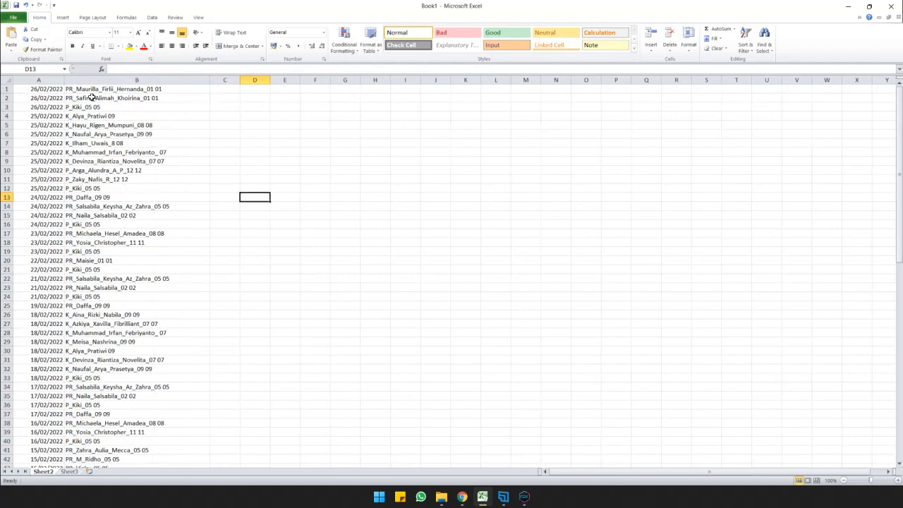
Step: Examine the PR, P and K prefixes of the class names in column B and check how far the list extends
{"action": "double_click", "coordinate": [70, 89]}
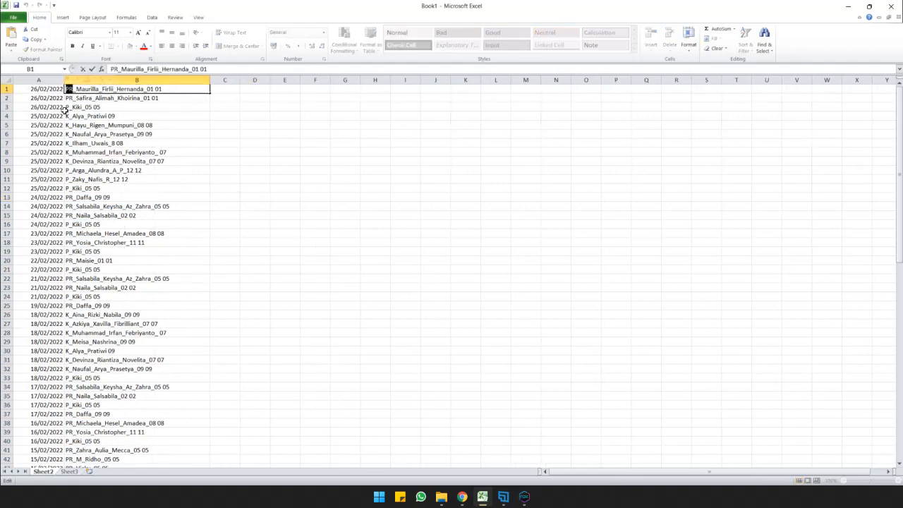
{"action": "left_click", "coordinate": [68, 107]}
{"action": "double_click", "coordinate": [66, 106]}
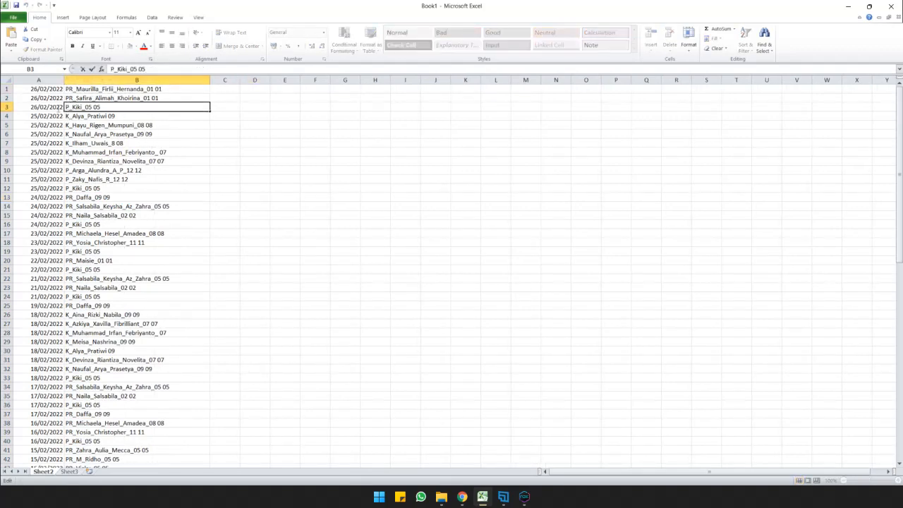
{"action": "double_click", "coordinate": [67, 116]}
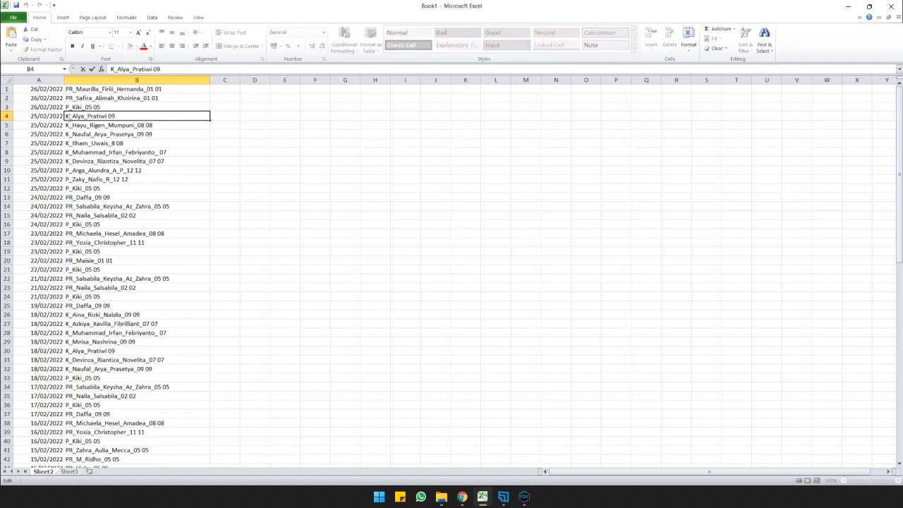
{"action": "left_click", "coordinate": [156, 90]}
{"action": "key", "text": "ctrl+Down"}
{"action": "scroll", "coordinate": [144, 217], "scroll_direction": "up", "scroll_amount": 20}
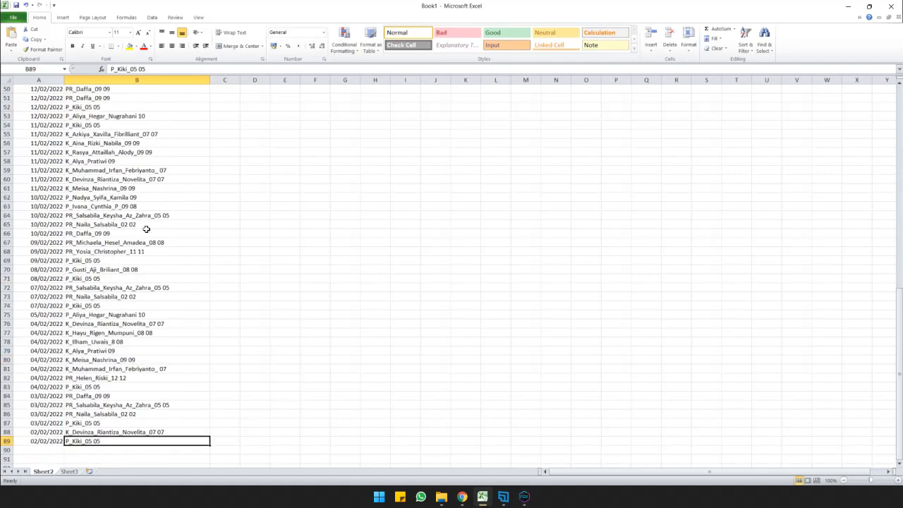
Step: Examine the grade numbers at the end of the class names in cells B1, B3, B4 and B7
{"action": "left_click", "coordinate": [156, 90]}
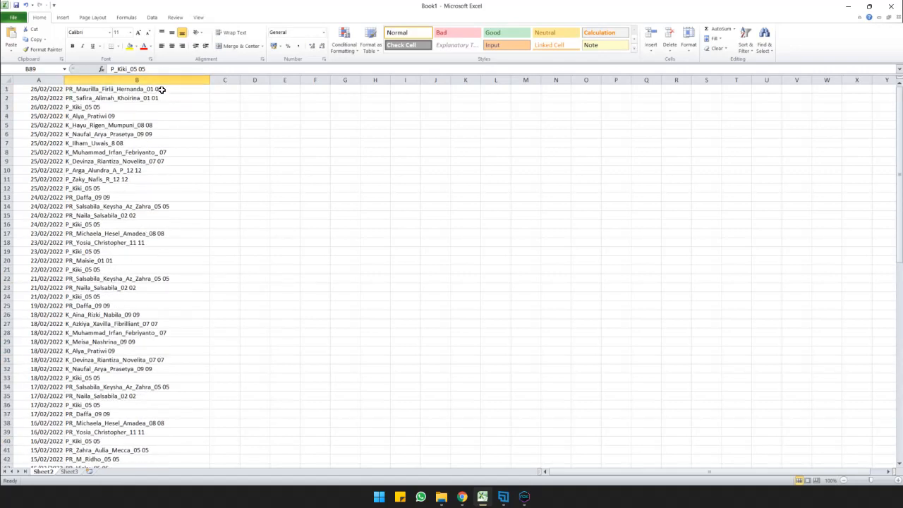
{"action": "double_click", "coordinate": [157, 90]}
{"action": "double_click", "coordinate": [158, 90]}
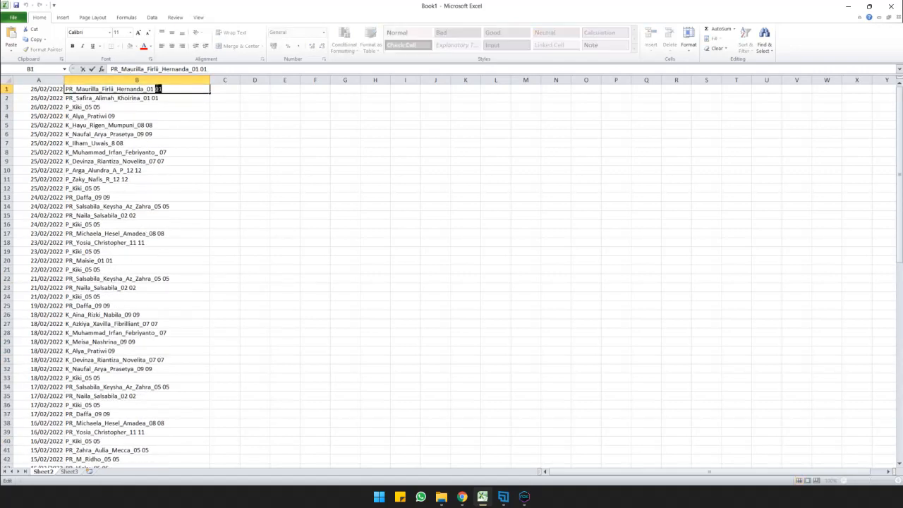
{"action": "left_click", "coordinate": [142, 107]}
{"action": "double_click", "coordinate": [106, 107]}
{"action": "double_click", "coordinate": [95, 106]}
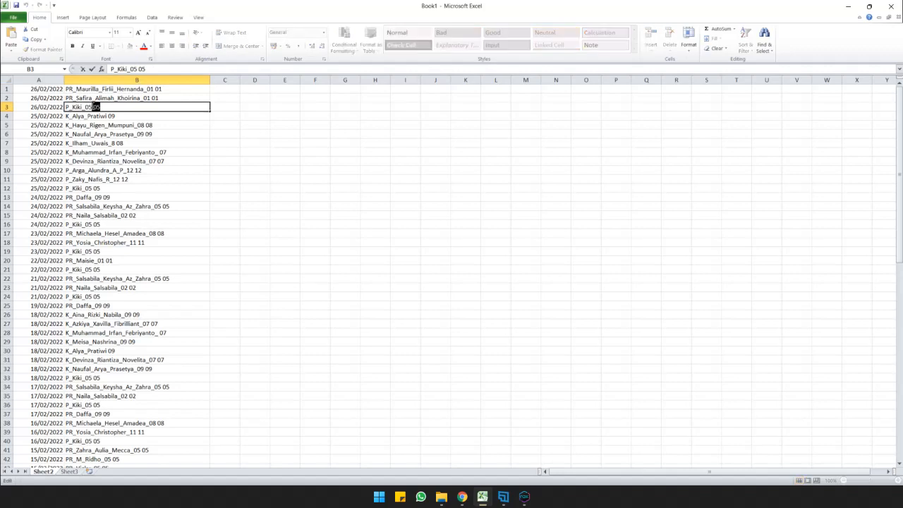
{"action": "left_click", "coordinate": [118, 116]}
{"action": "double_click", "coordinate": [116, 116]}
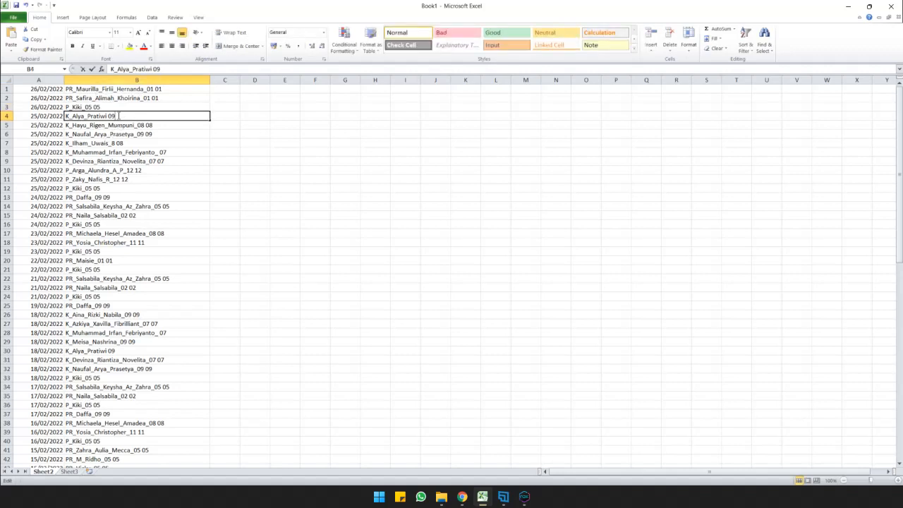
{"action": "double_click", "coordinate": [112, 115]}
{"action": "left_click", "coordinate": [117, 142]}
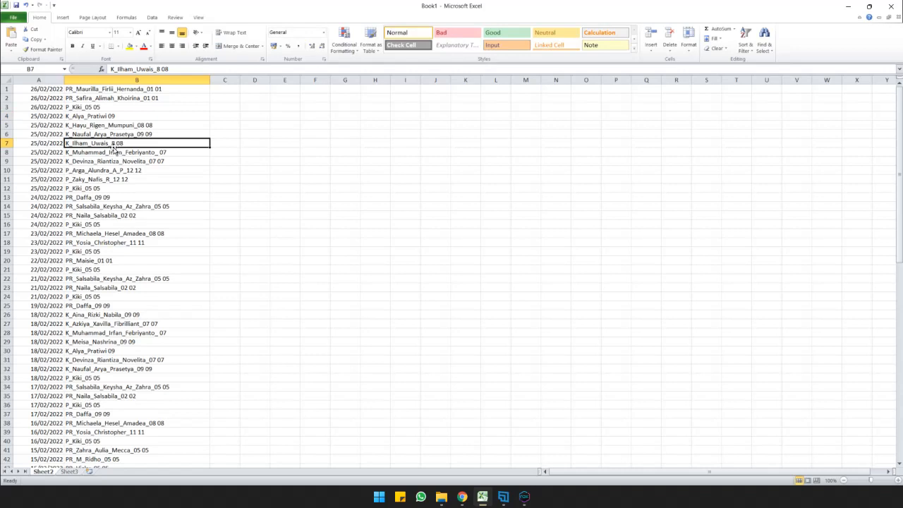
Step: Sort the teaching history records in A1:B89 by Column B in A to Z order
{"action": "left_click_drag", "start_coordinate": [48, 90], "coordinate": [97, 441]}
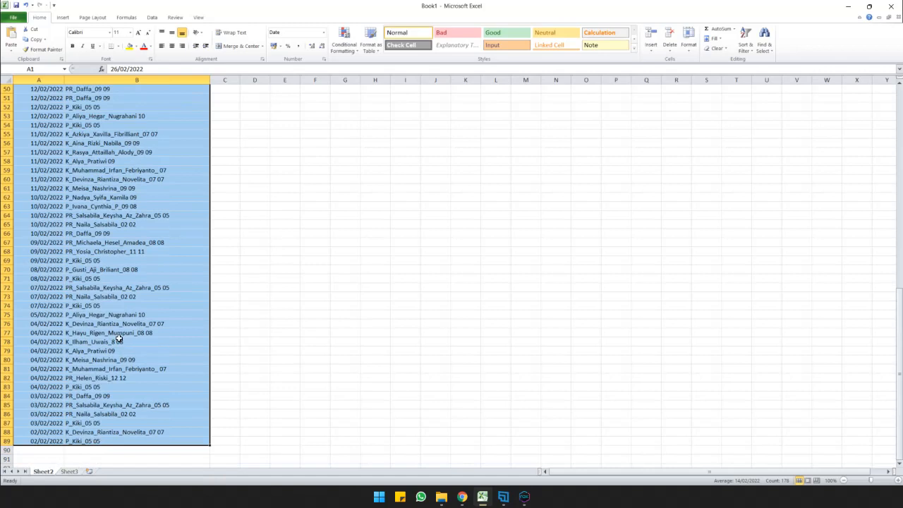
{"action": "left_click", "coordinate": [154, 18]}
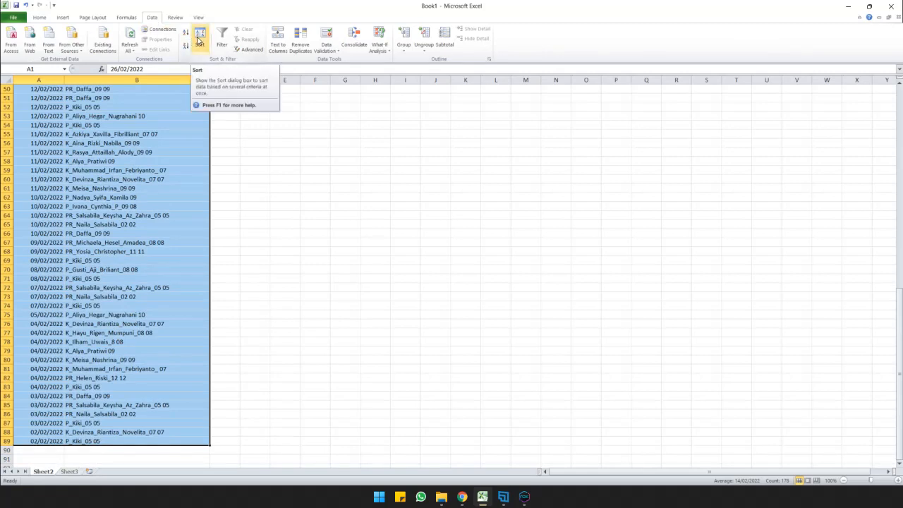
{"action": "scroll", "coordinate": [176, 189], "scroll_direction": "up", "scroll_amount": 3}
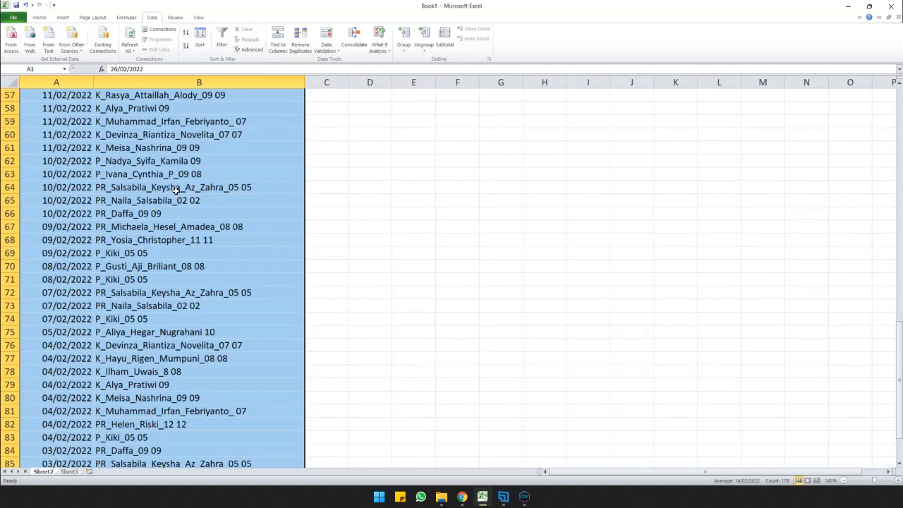
{"action": "left_click", "coordinate": [201, 44]}
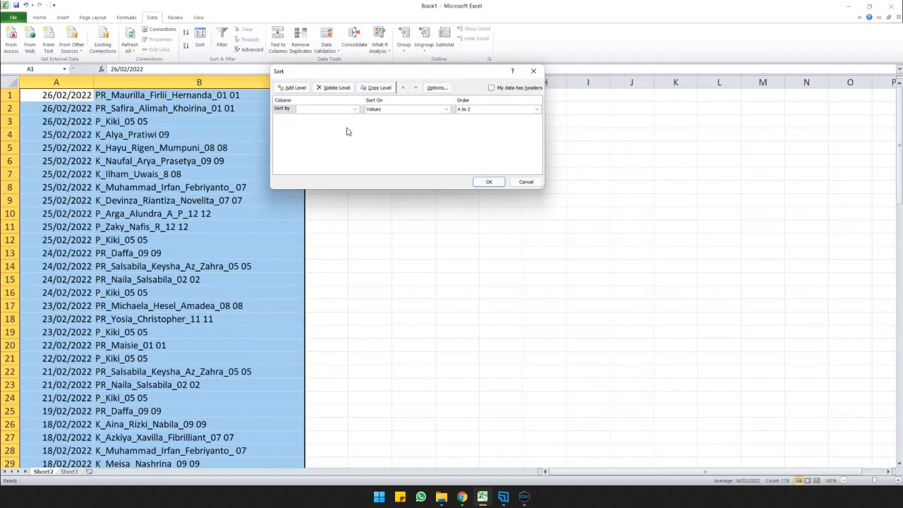
{"action": "left_click", "coordinate": [354, 110]}
{"action": "left_click", "coordinate": [333, 122]}
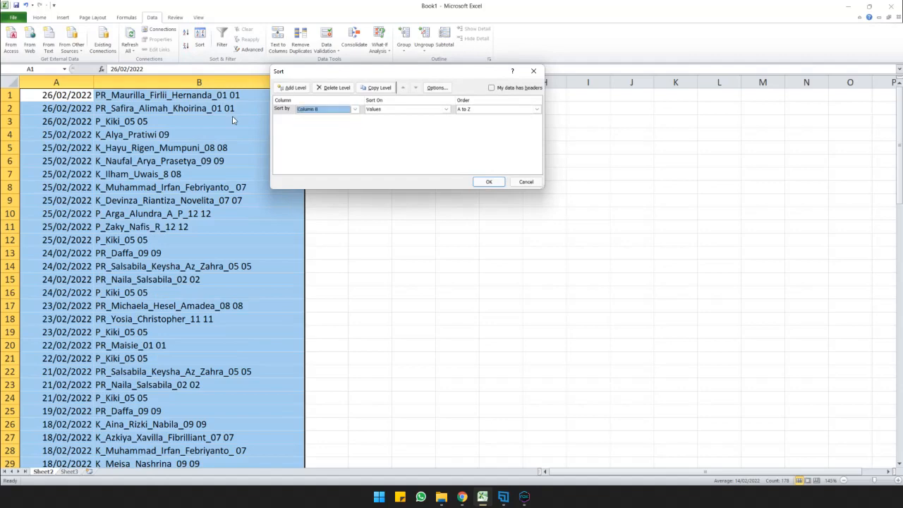
{"action": "left_click", "coordinate": [487, 181]}
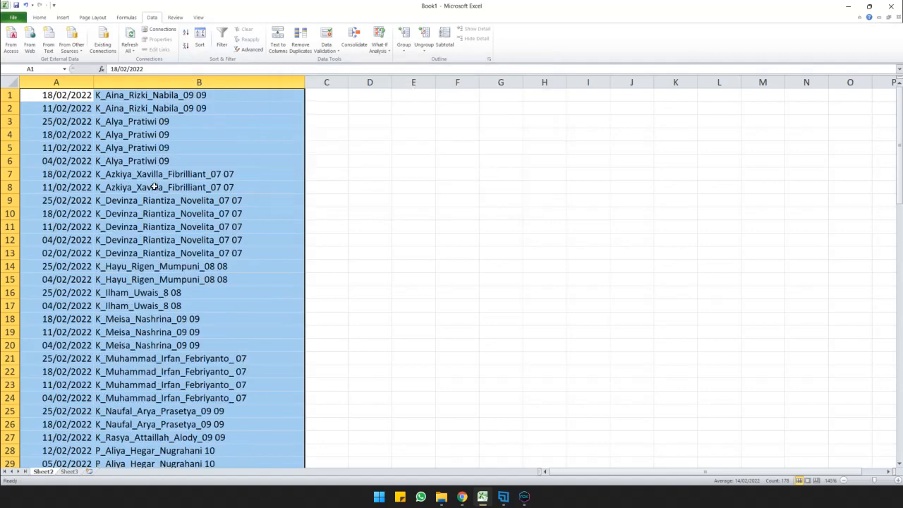
Step: Examine how the sorted class names in B1:B89 are grouped by prefix
{"action": "left_click", "coordinate": [134, 137]}
{"action": "left_click_drag", "start_coordinate": [106, 96], "coordinate": [131, 487]}
{"action": "scroll", "coordinate": [260, 317], "scroll_direction": "up", "scroll_amount": 20}
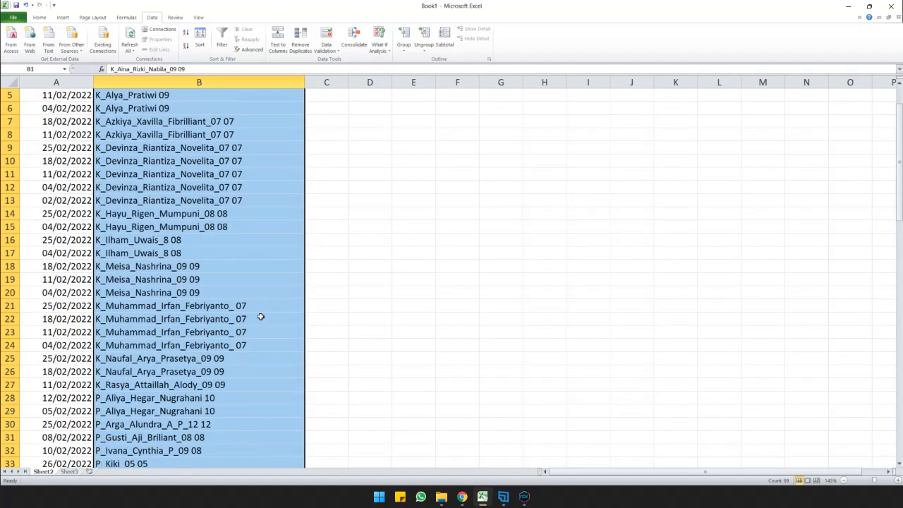
{"action": "scroll", "coordinate": [260, 316], "scroll_direction": "up", "scroll_amount": 1}
{"action": "left_click", "coordinate": [350, 198]}
Step: Enter 3000 in C1 and fill it down to C27 for the classes with the K prefix
{"action": "left_click", "coordinate": [322, 97]}
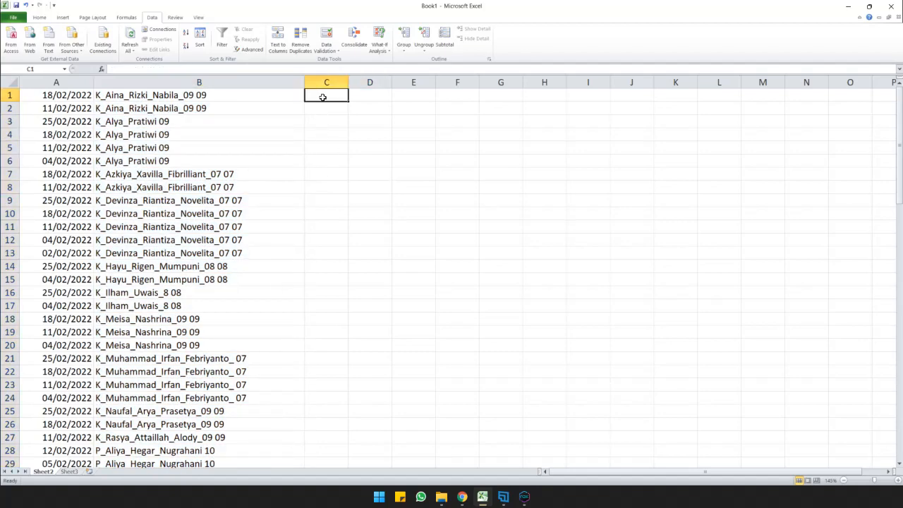
{"action": "type", "text": "3000"}
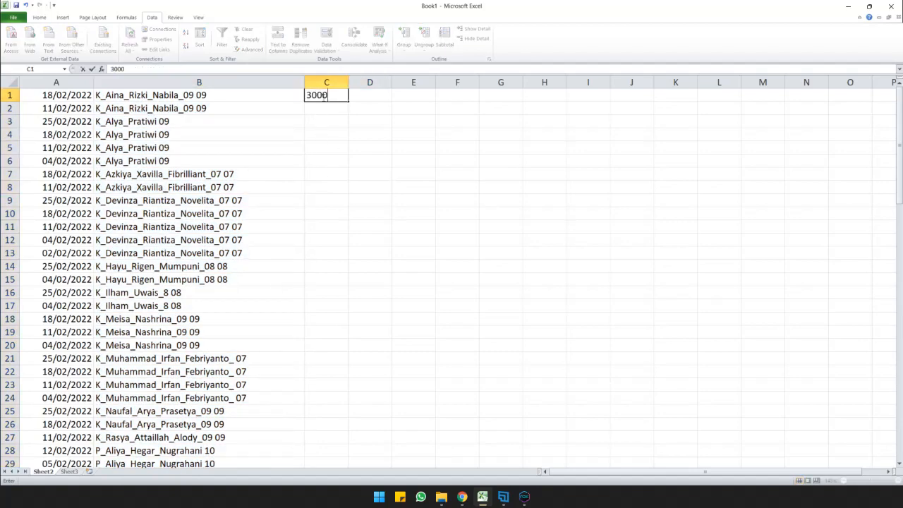
{"action": "key", "text": "Return"}
{"action": "left_click", "coordinate": [333, 93]}
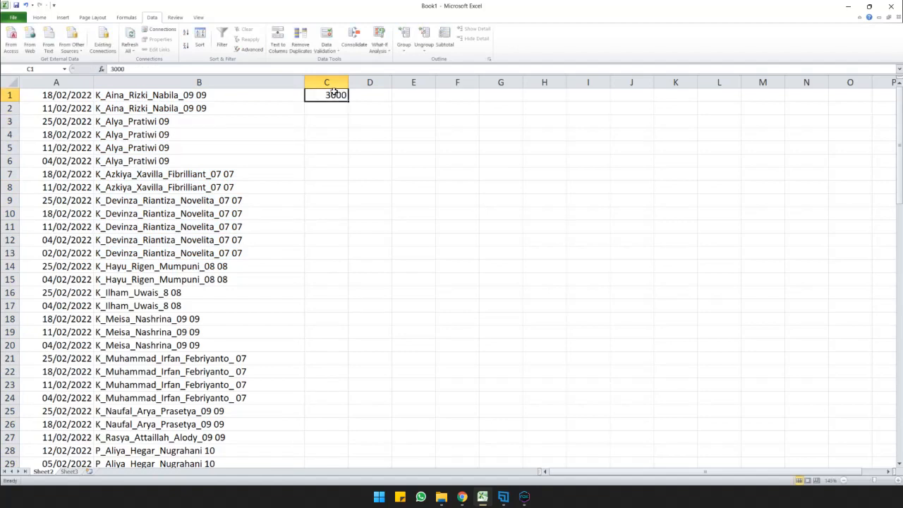
{"action": "left_click_drag", "start_coordinate": [348, 101], "coordinate": [329, 190]}
{"action": "scroll", "coordinate": [250, 179], "scroll_direction": "up", "scroll_amount": 6}
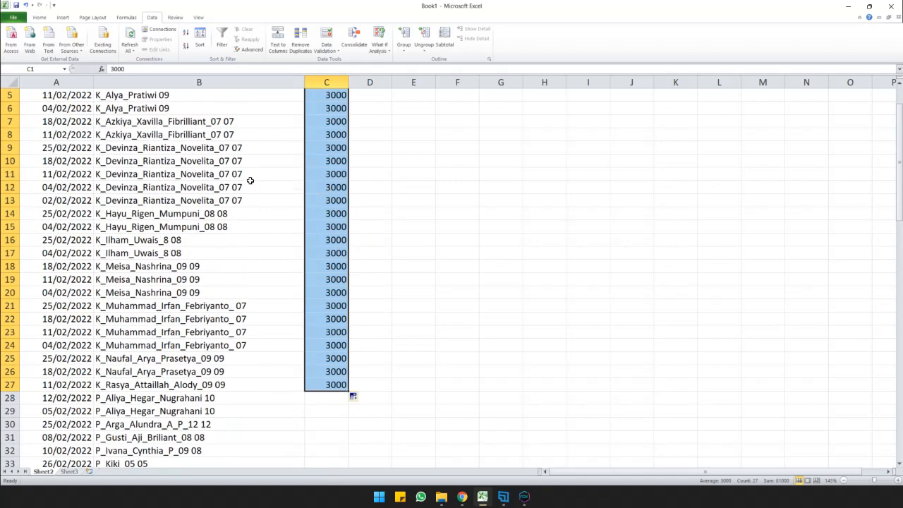
Step: Examine the grade numbers of the K classes in column B from row 1 to row 27
{"action": "left_click", "coordinate": [209, 99]}
{"action": "left_click", "coordinate": [224, 185]}
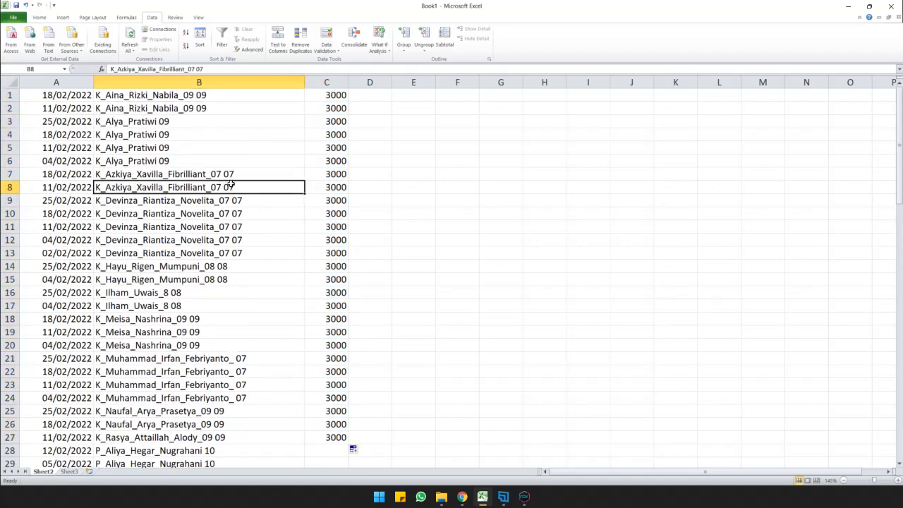
{"action": "left_click", "coordinate": [232, 264]}
{"action": "left_click", "coordinate": [204, 296]}
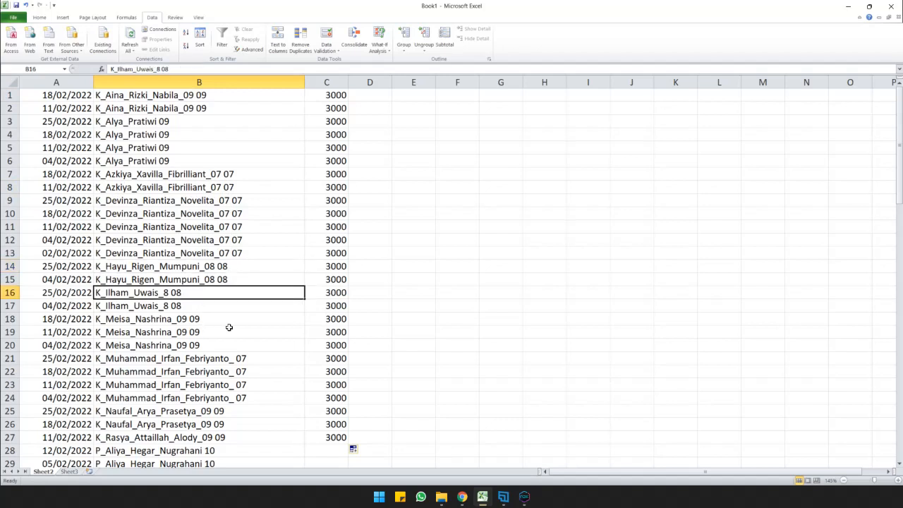
{"action": "left_click", "coordinate": [227, 331]}
{"action": "left_click", "coordinate": [236, 360]}
{"action": "left_click", "coordinate": [234, 396]}
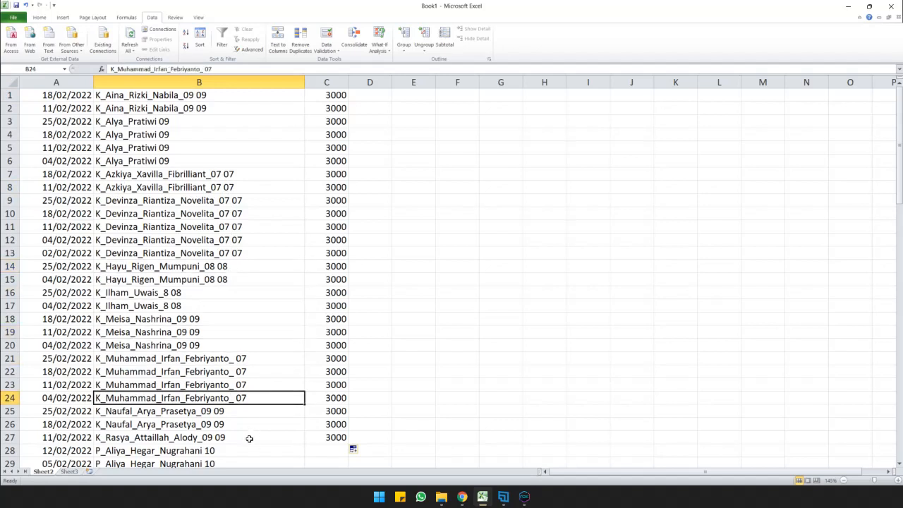
{"action": "left_click", "coordinate": [249, 439]}
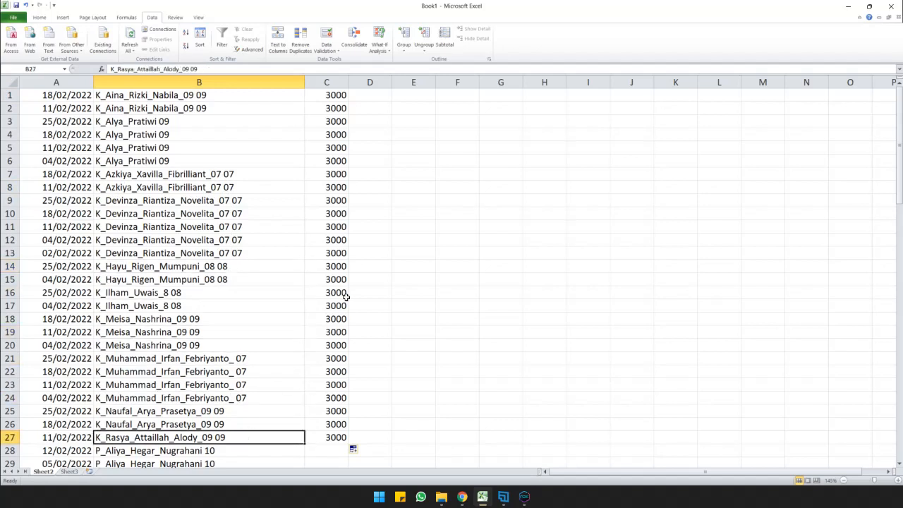
Step: Set C1 to 3500 and fill it down to C27 for all K classes
{"action": "double_click", "coordinate": [328, 95]}
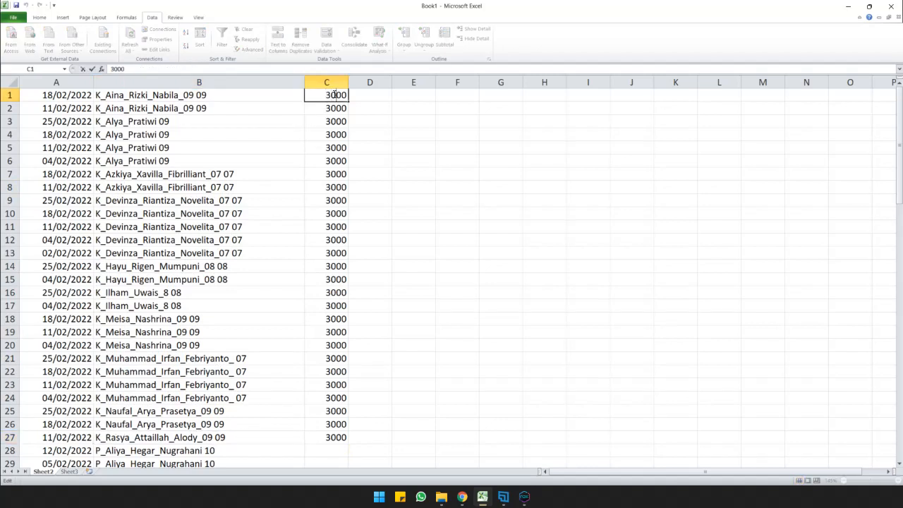
{"action": "key", "text": "BackSpace"}
{"action": "type", "text": "5"}
{"action": "left_click", "coordinate": [337, 121]}
{"action": "left_click", "coordinate": [337, 94]}
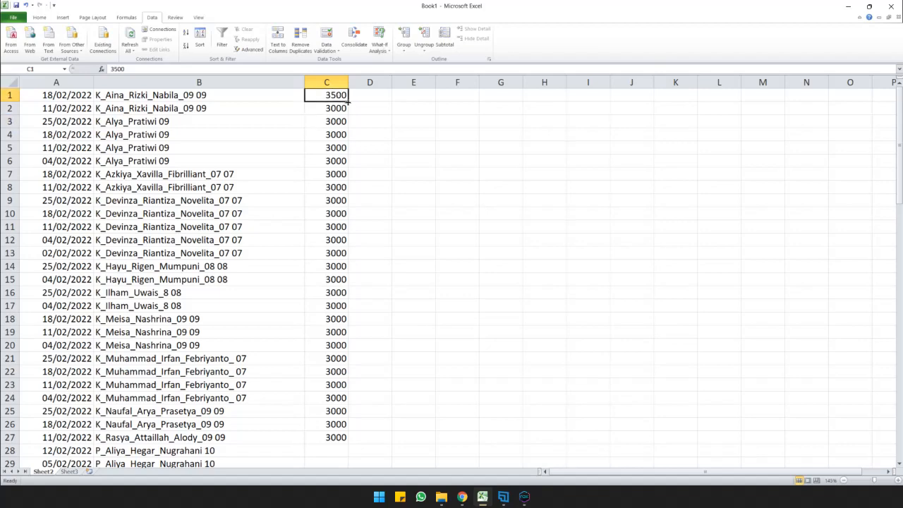
{"action": "left_click_drag", "start_coordinate": [348, 102], "coordinate": [351, 452]}
Step: Examine the grade numbers of the P classes in column B, comparing rows 28 to 33
{"action": "scroll", "coordinate": [269, 364], "scroll_direction": "down", "scroll_amount": 5}
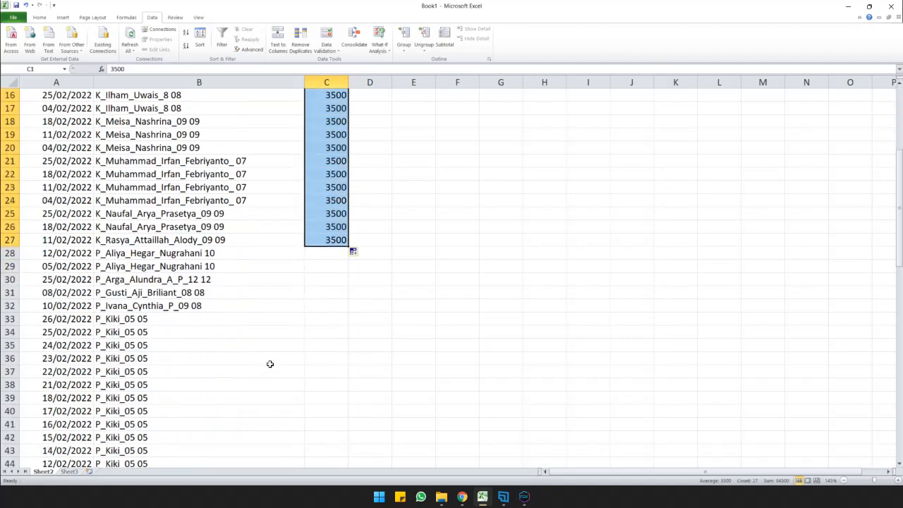
{"action": "left_click", "coordinate": [192, 256]}
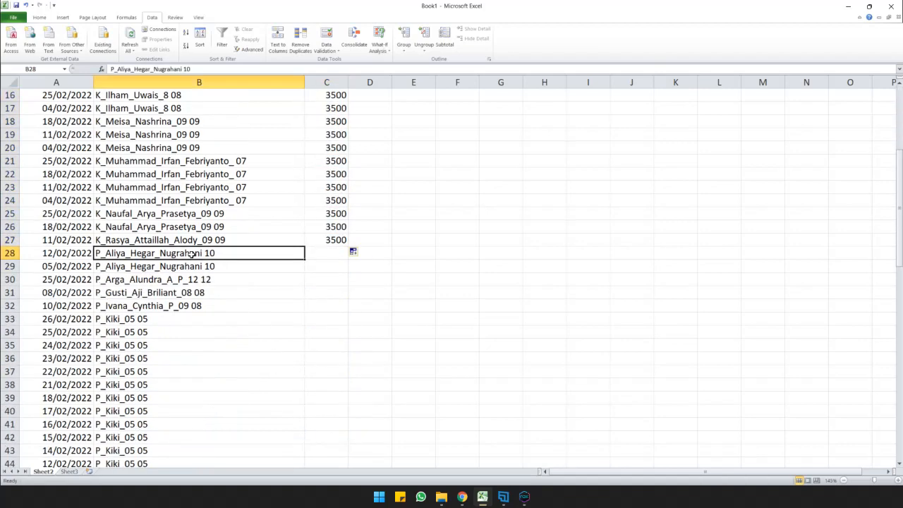
{"action": "scroll", "coordinate": [233, 292], "scroll_direction": "down", "scroll_amount": 2}
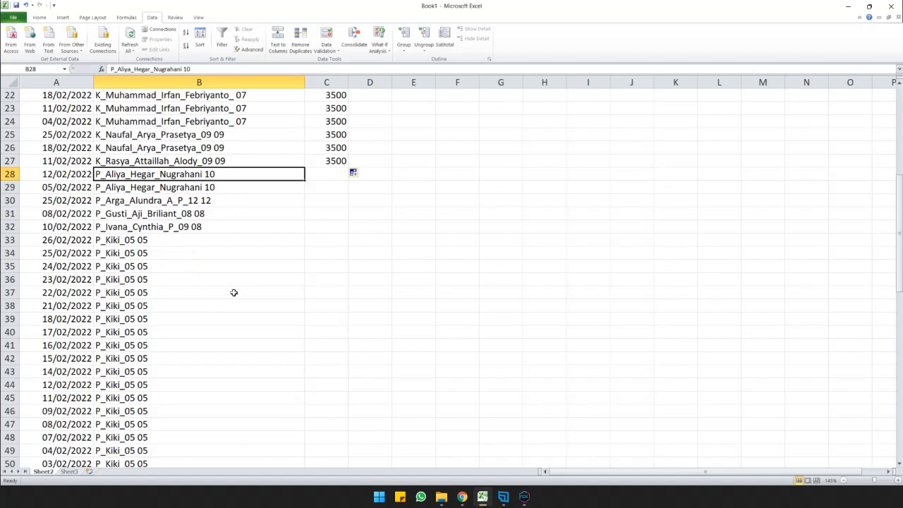
{"action": "left_click", "coordinate": [143, 244]}
{"action": "left_click", "coordinate": [189, 227]}
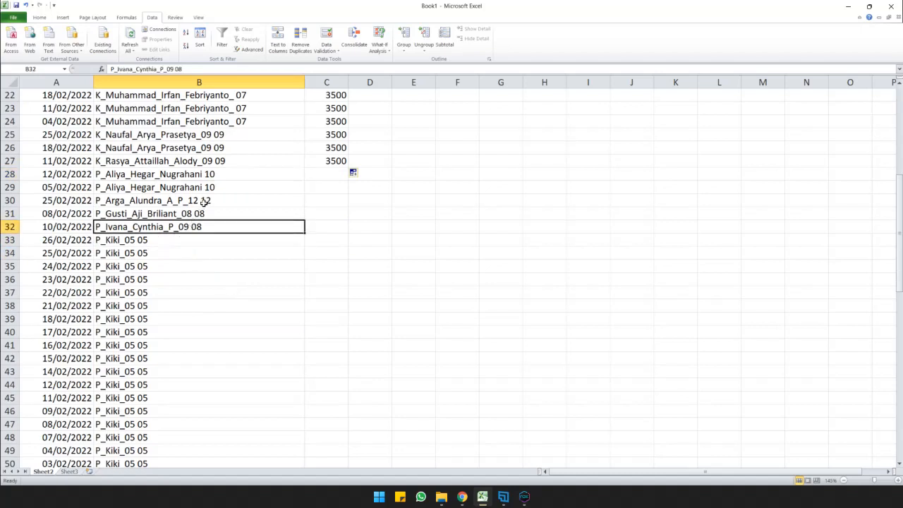
{"action": "left_click", "coordinate": [205, 202]}
{"action": "left_click", "coordinate": [213, 187]}
{"action": "left_click", "coordinate": [220, 173]}
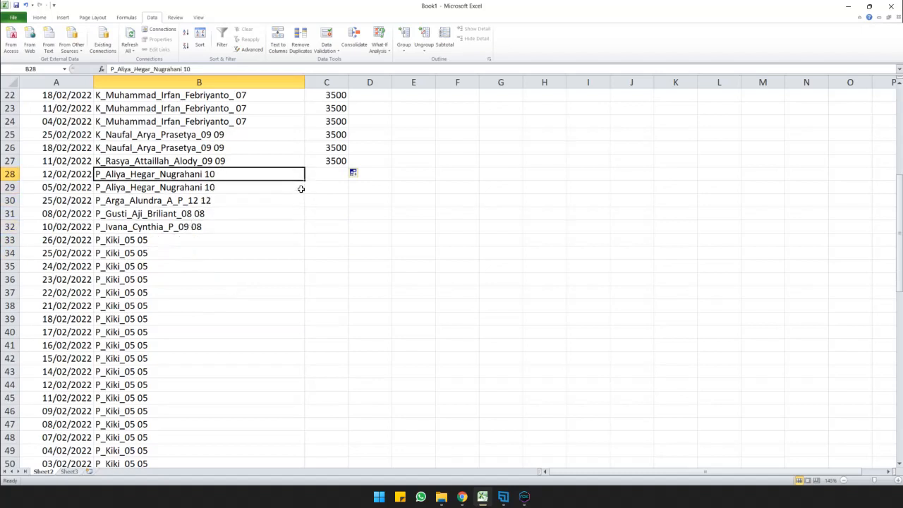
Step: Enter 20000 in C28 and fill it down to C52 for the classes with the P prefix
{"action": "left_click", "coordinate": [316, 172]}
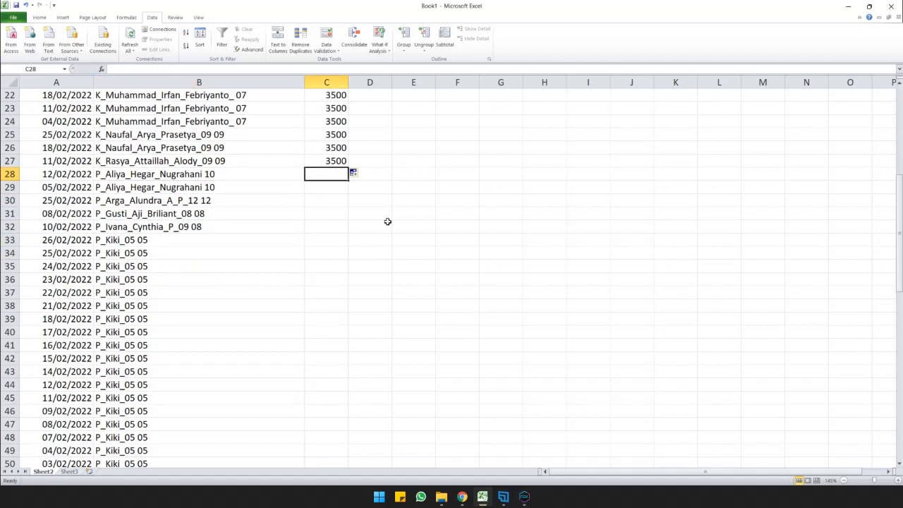
{"action": "type", "text": "20"}
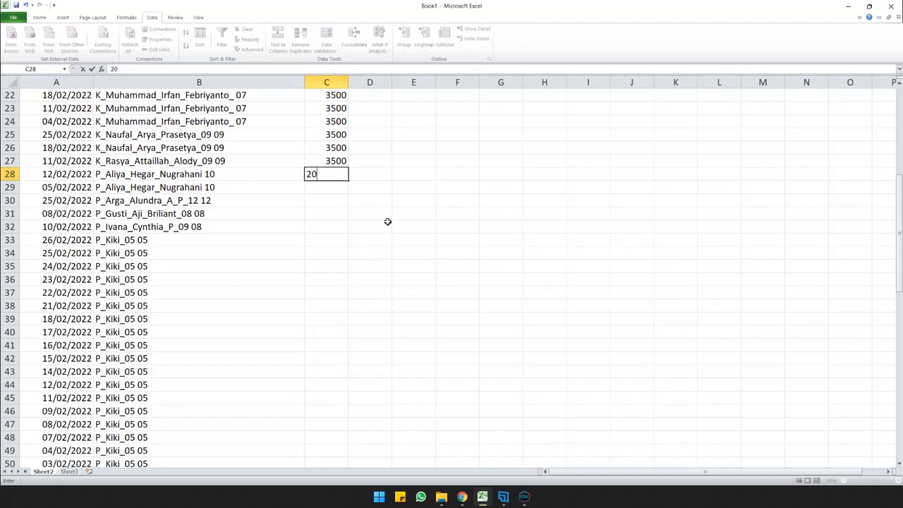
{"action": "type", "text": "000"}
{"action": "key", "text": "Return"}
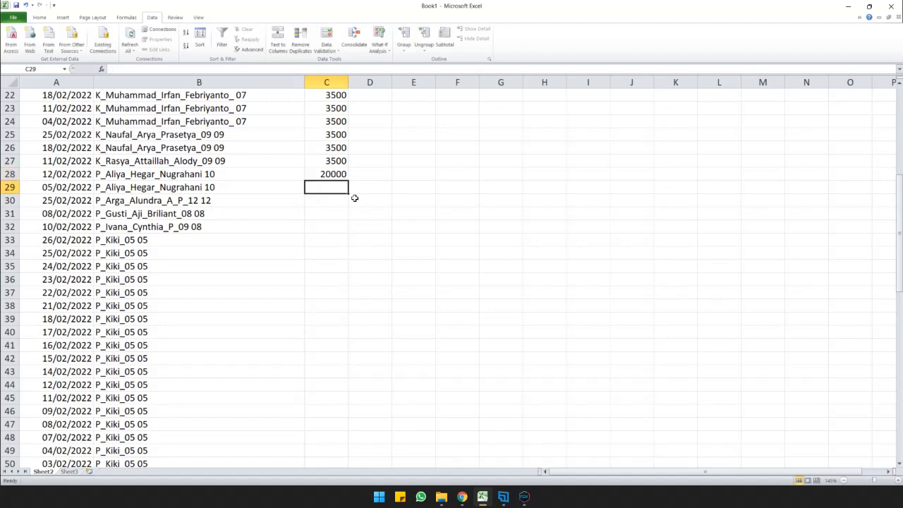
{"action": "left_click", "coordinate": [339, 176]}
{"action": "left_click_drag", "start_coordinate": [349, 181], "coordinate": [340, 273]}
{"action": "scroll", "coordinate": [327, 300], "scroll_direction": "up", "scroll_amount": 8}
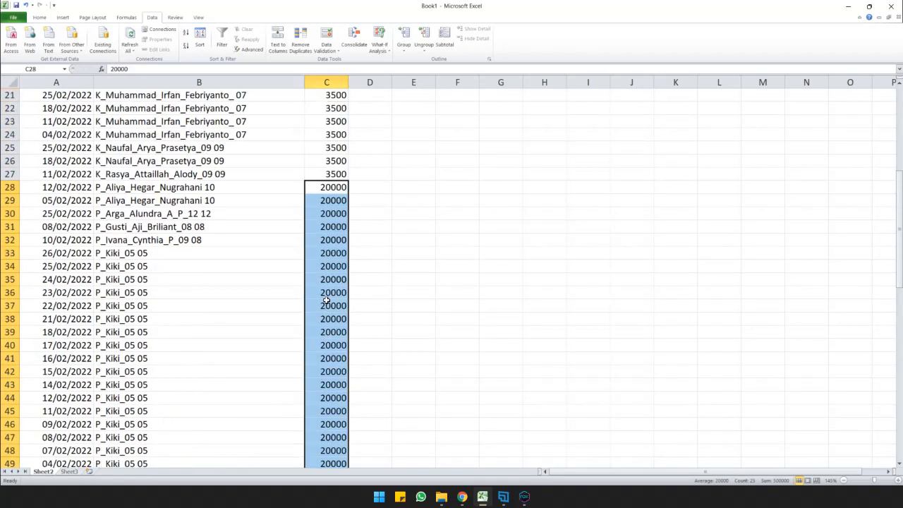
Step: Set the rates in C28, C29 and C30 to 25000 for the P classes of grades 10 and 12
{"action": "left_click", "coordinate": [311, 268]}
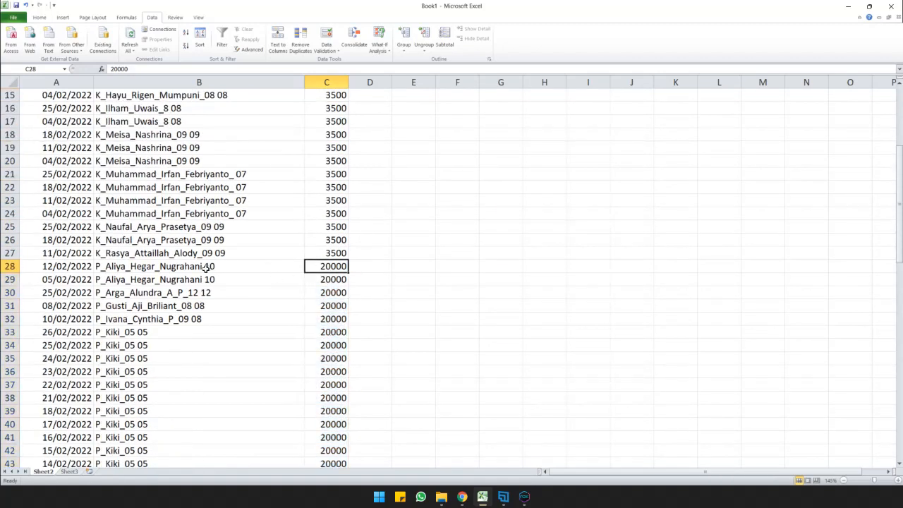
{"action": "left_click", "coordinate": [231, 268]}
{"action": "left_click", "coordinate": [323, 267]}
{"action": "type", "text": "25000"}
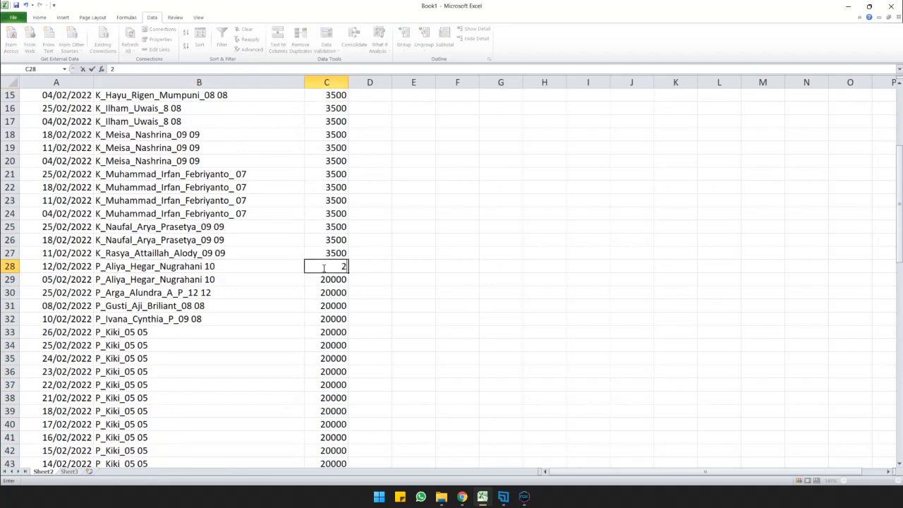
{"action": "key", "text": "Return"}
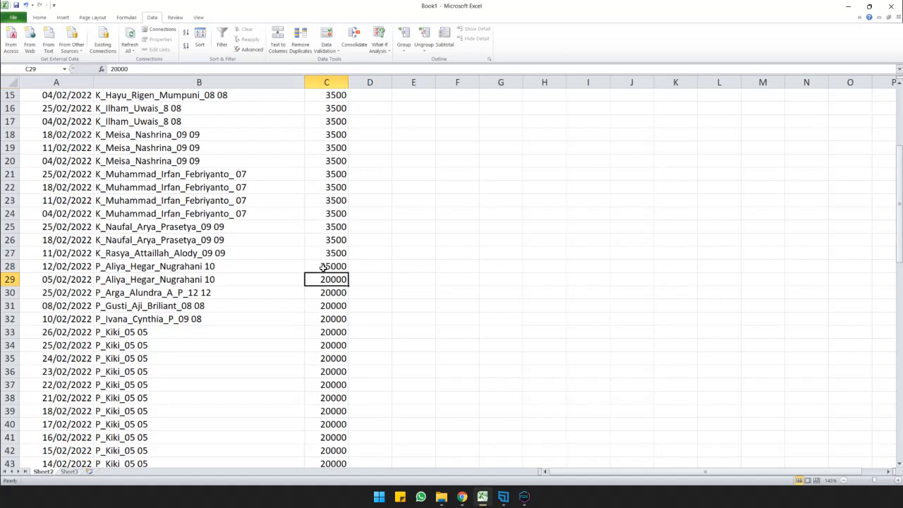
{"action": "type", "text": "25000"}
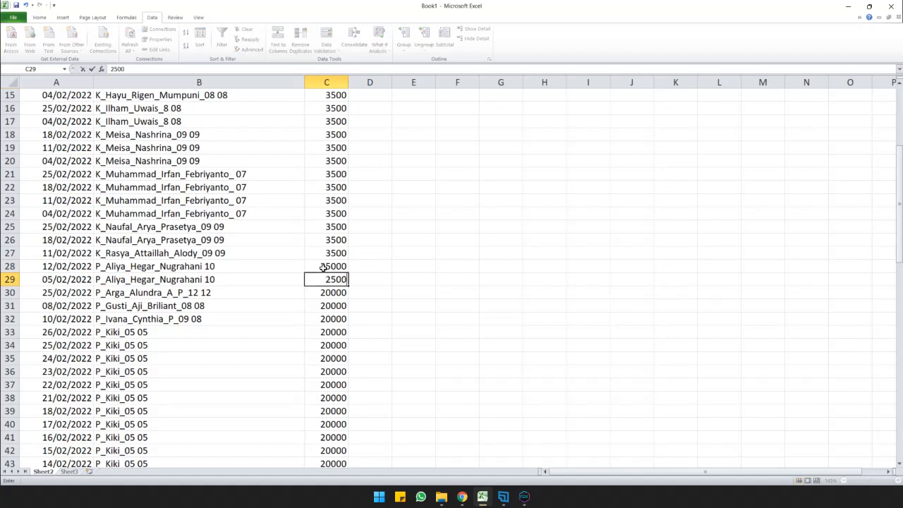
{"action": "key", "text": "Return"}
{"action": "type", "text": "25000"}
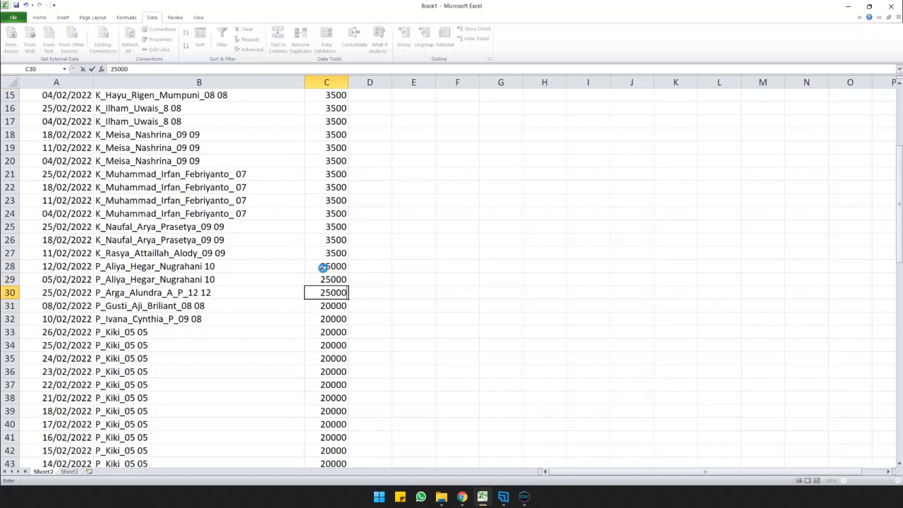
{"action": "key", "text": "Return"}
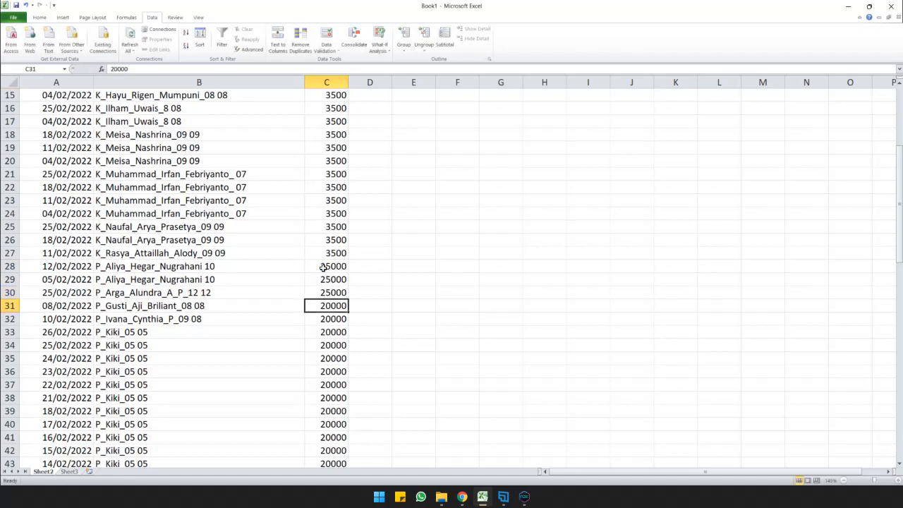
Step: Set the rates in C31 and C32 to 22500 for the P classes of grade 8
{"action": "type", "text": "22500"}
{"action": "key", "text": "Return"}
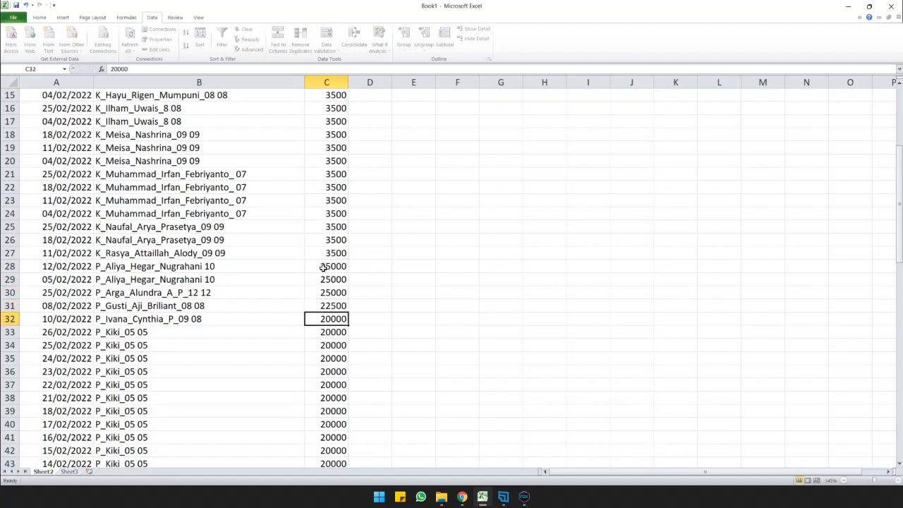
{"action": "type", "text": "2500"}
{"action": "key", "text": "Return"}
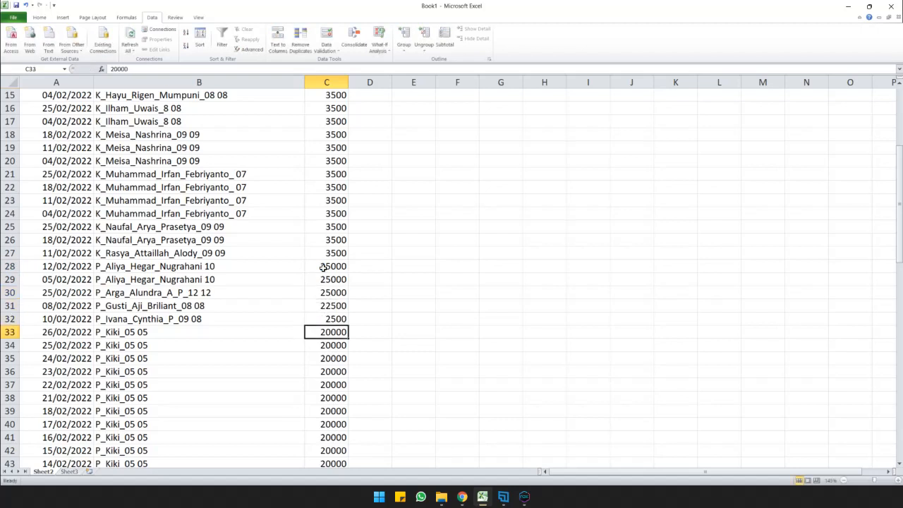
{"action": "key", "text": "Up"}
{"action": "type", "text": "225"}
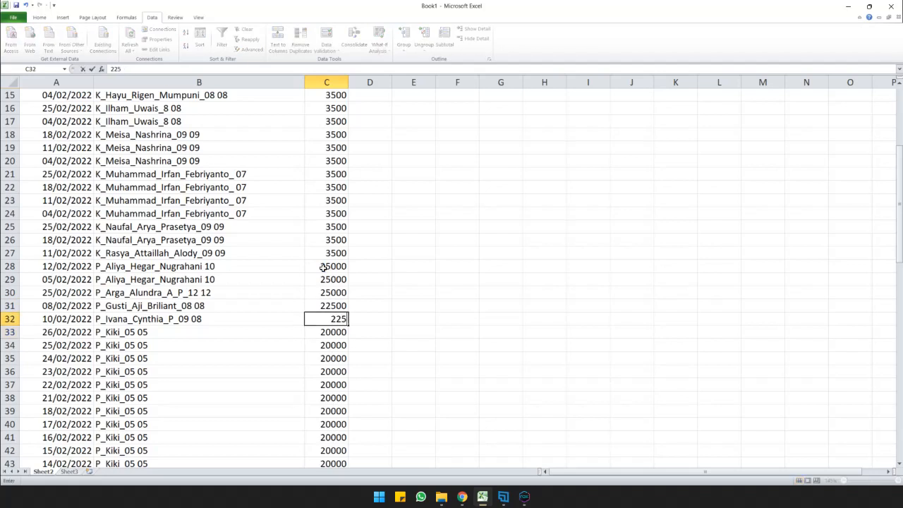
{"action": "type", "text": "0"}
{"action": "key", "text": "Return"}
{"action": "key", "text": "Up"}
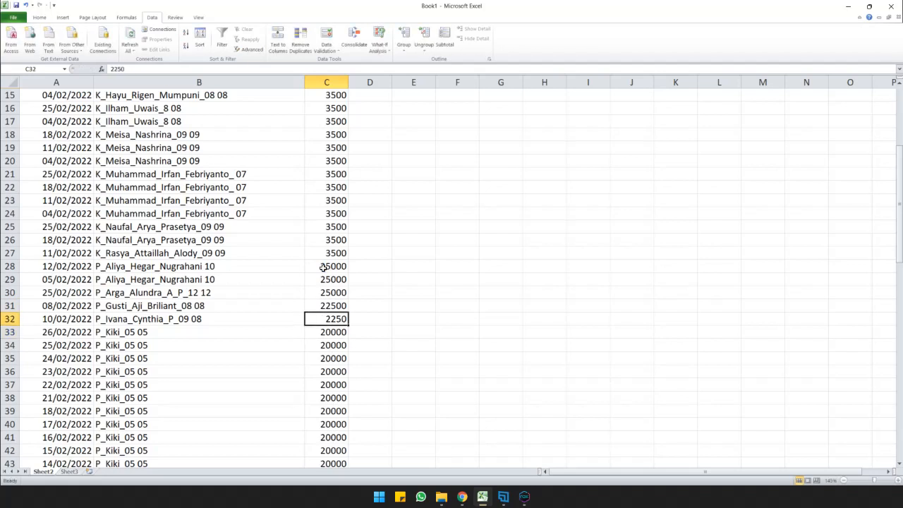
{"action": "type", "text": "22500"}
{"action": "key", "text": "Return"}
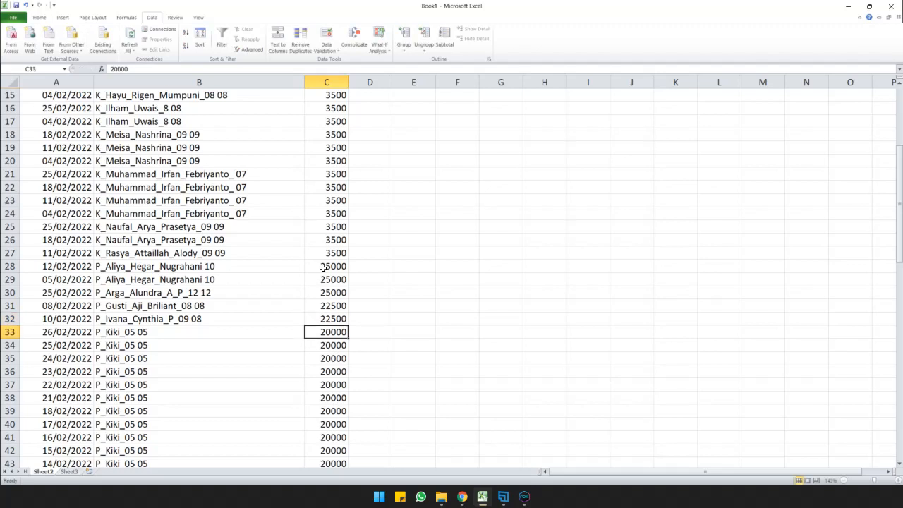
Step: Set the rates of the last two P classes: 22500 in C52 for grade 9 and 25000 in C53 for grade 12
{"action": "scroll", "coordinate": [330, 273], "scroll_direction": "down", "scroll_amount": 5}
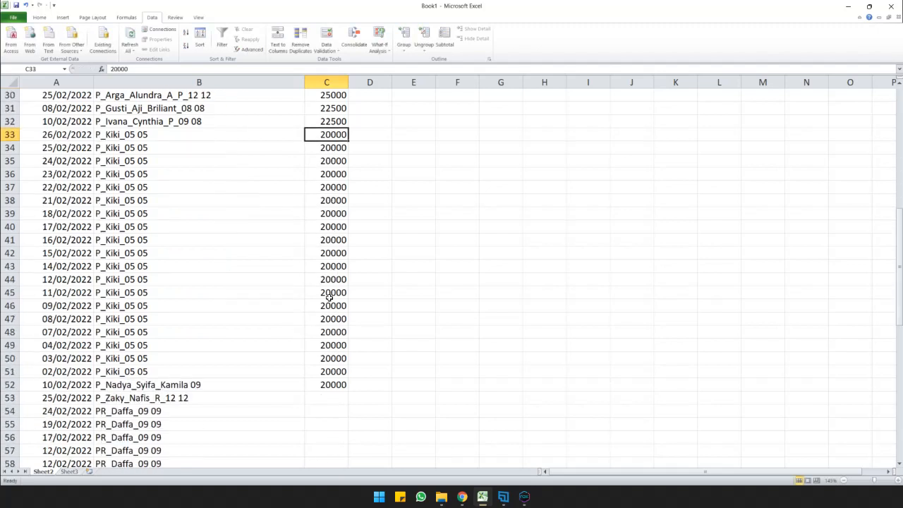
{"action": "left_click", "coordinate": [330, 382]}
{"action": "scroll", "coordinate": [330, 377], "scroll_direction": "down", "scroll_amount": 2}
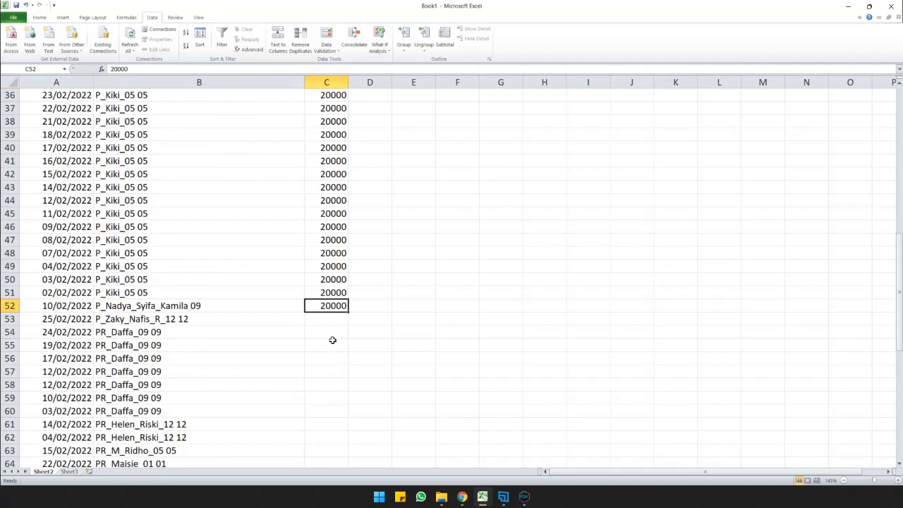
{"action": "type", "text": "22500"}
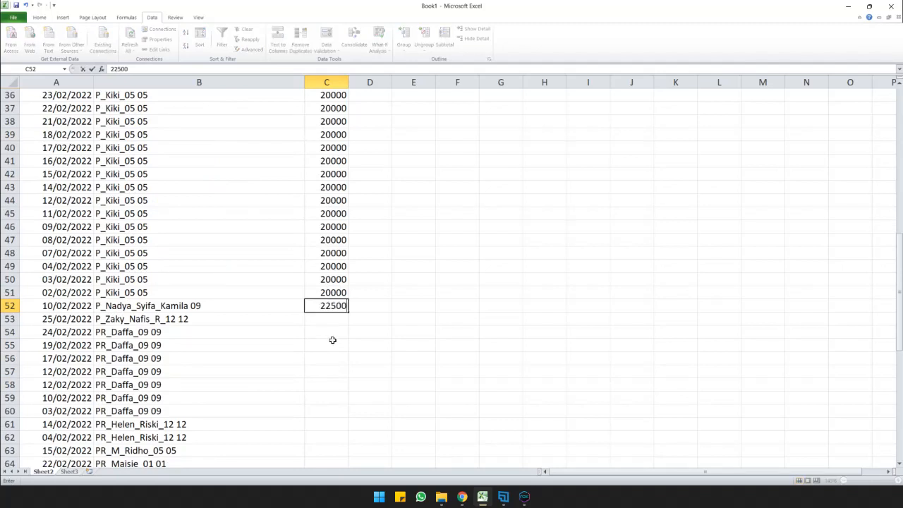
{"action": "key", "text": "Return"}
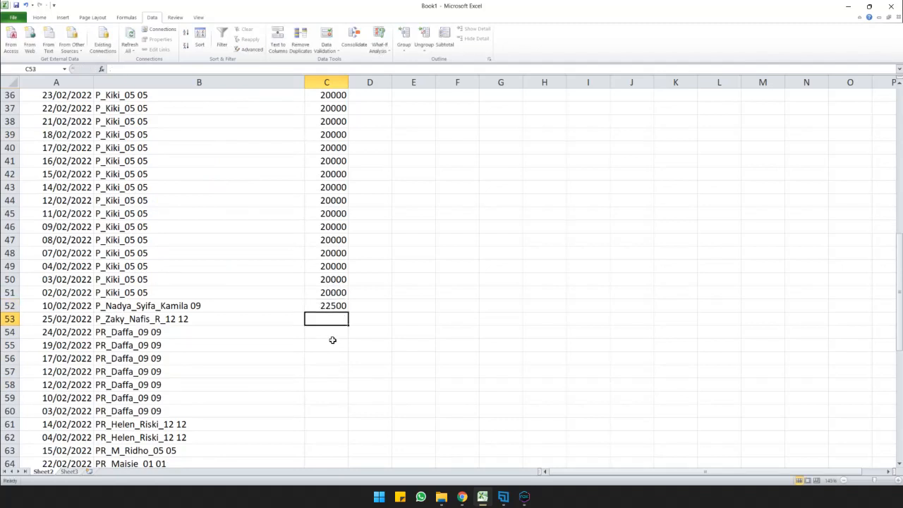
{"action": "type", "text": "25000"}
{"action": "key", "text": "Return"}
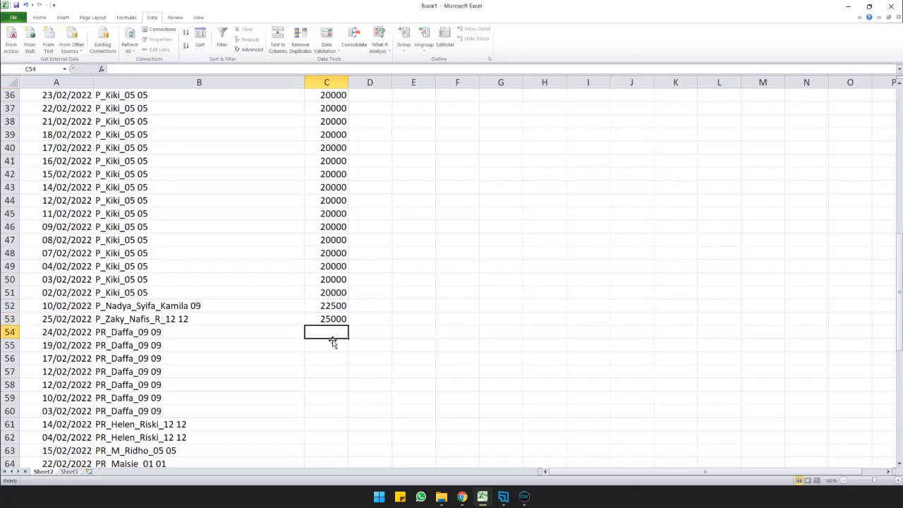
Step: Enter 30000 in C54 and fill it down to C89 for the classes with the PR prefix
{"action": "scroll", "coordinate": [335, 329], "scroll_direction": "down", "scroll_amount": 4}
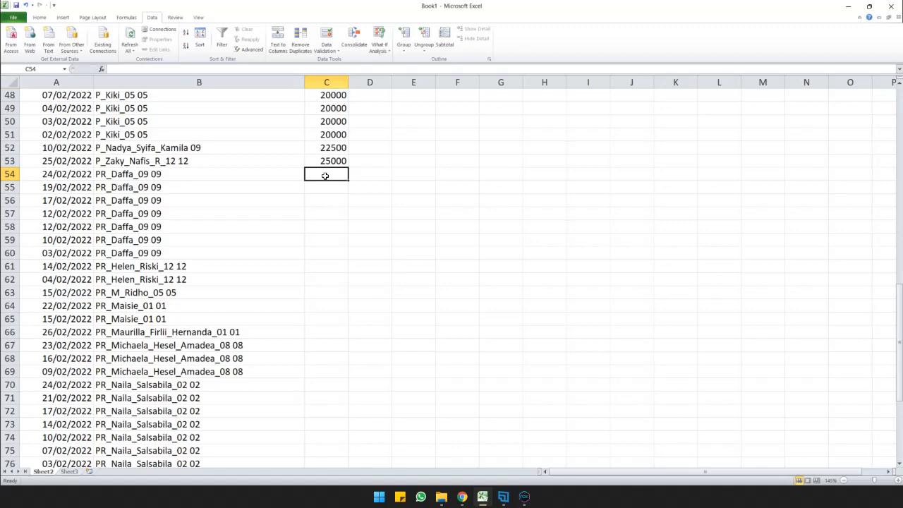
{"action": "type", "text": "30000"}
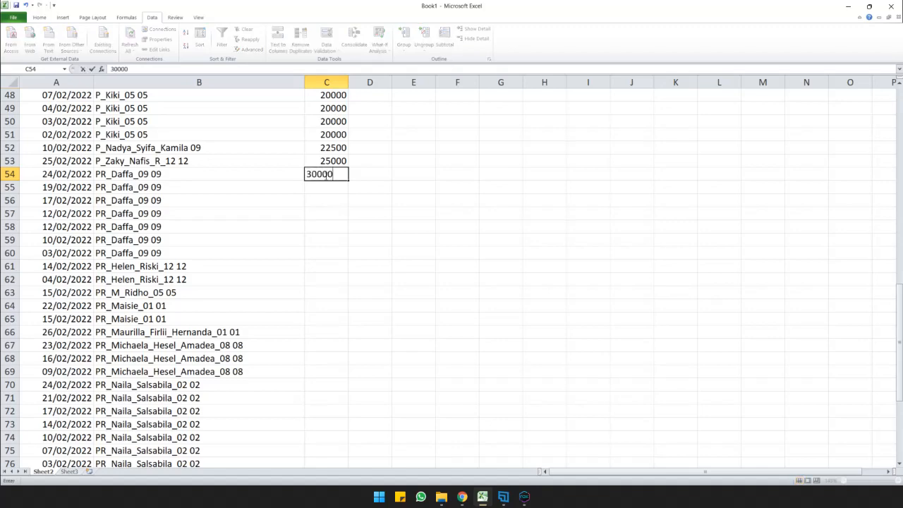
{"action": "key", "text": "Return"}
{"action": "left_click", "coordinate": [324, 175]}
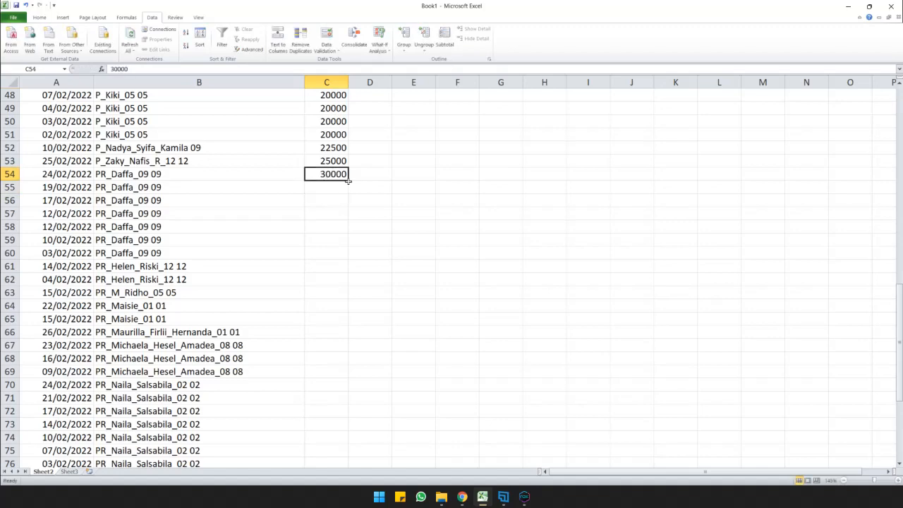
{"action": "left_click_drag", "start_coordinate": [348, 180], "coordinate": [325, 438]}
{"action": "scroll", "coordinate": [319, 367], "scroll_direction": "up", "scroll_amount": 6}
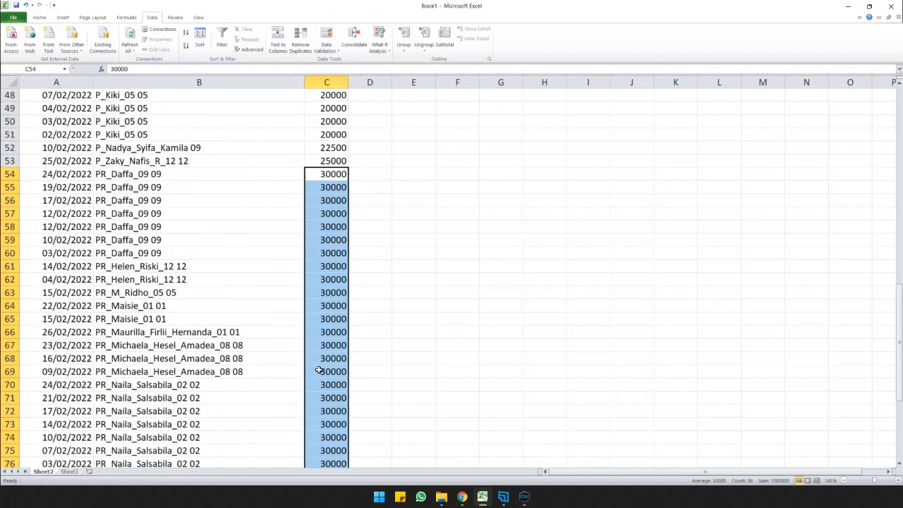
Step: Check the grade numbers of the first PR classes in B54 to B60 against their rates in column C
{"action": "left_click", "coordinate": [321, 227]}
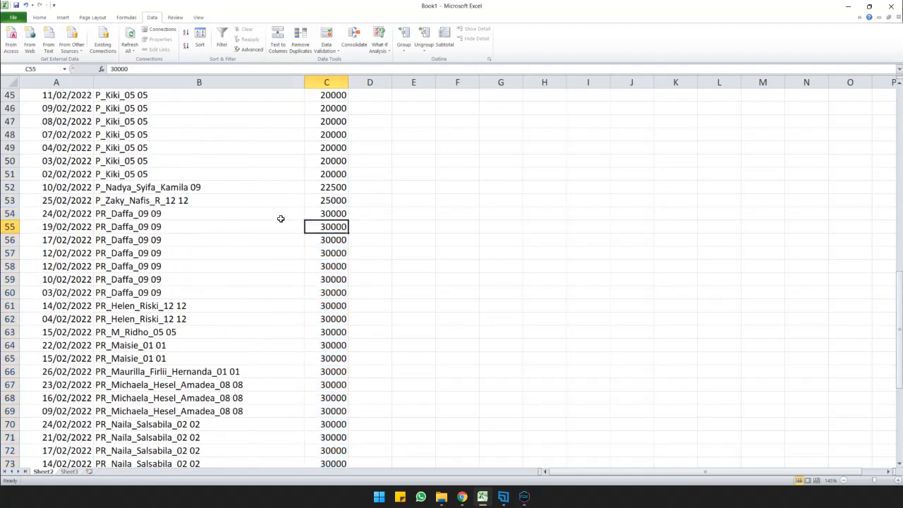
{"action": "left_click", "coordinate": [144, 215]}
{"action": "left_click_drag", "start_coordinate": [144, 215], "coordinate": [159, 292]}
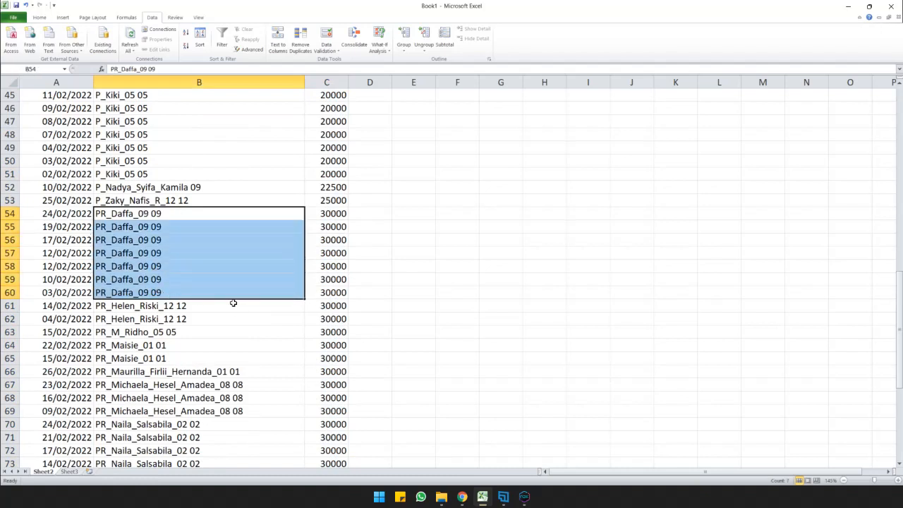
{"action": "scroll", "coordinate": [233, 303], "scroll_direction": "down", "scroll_amount": 2}
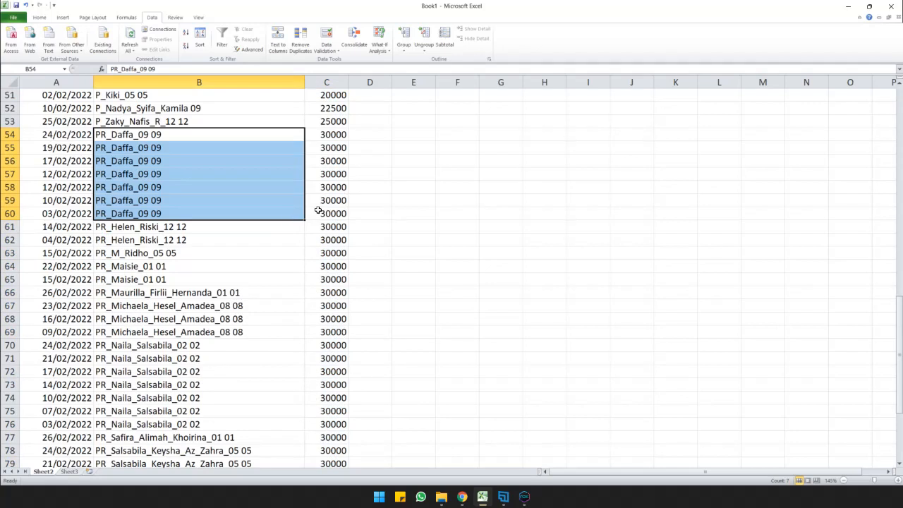
{"action": "scroll", "coordinate": [328, 204], "scroll_direction": "up", "scroll_amount": 1}
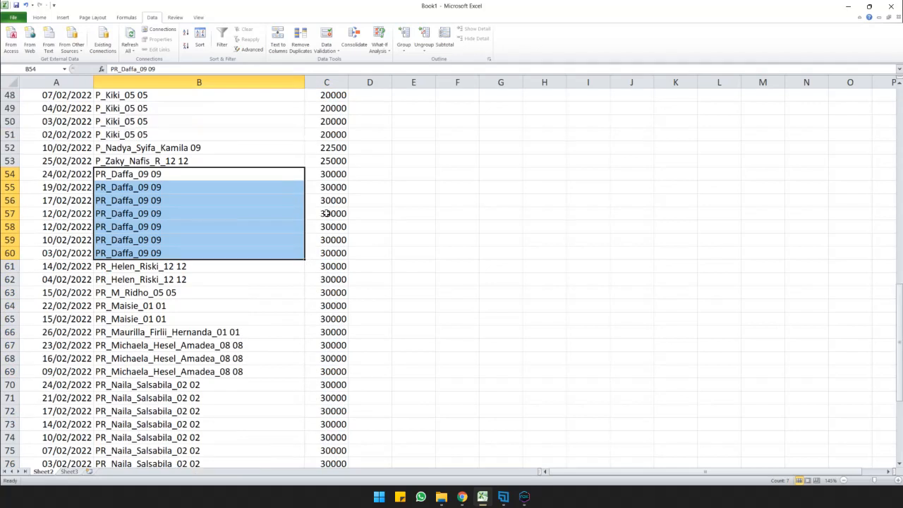
{"action": "left_click_drag", "start_coordinate": [329, 174], "coordinate": [331, 239]}
{"action": "left_click", "coordinate": [328, 174]}
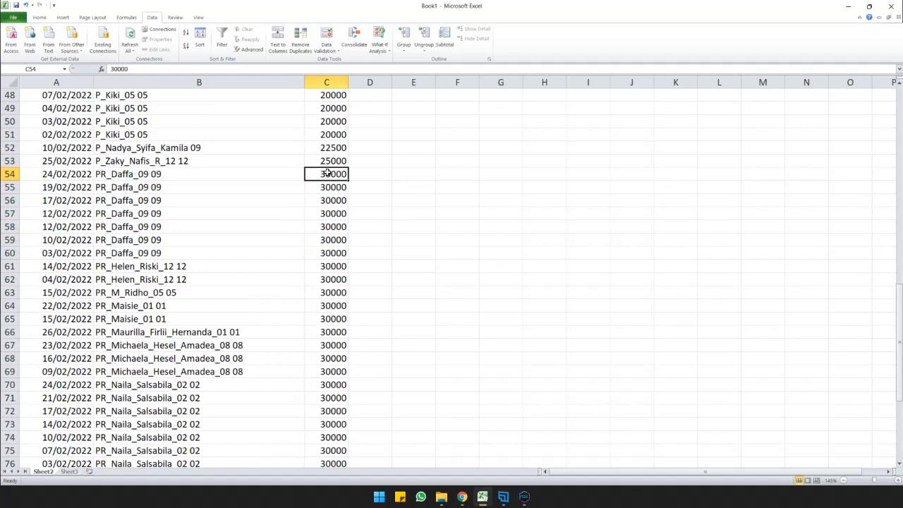
Step: Set the rates in C61 and C62 to 35000 for the PR classes of grade 12
{"action": "left_click", "coordinate": [326, 266]}
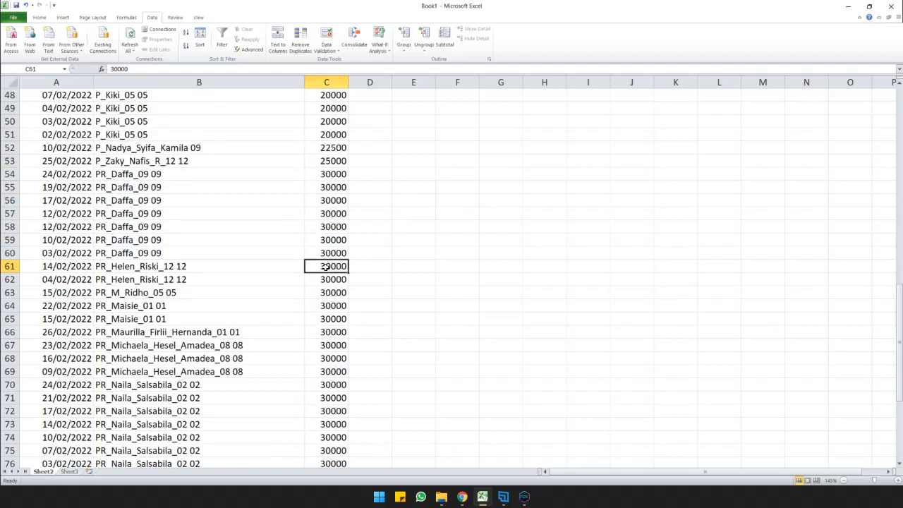
{"action": "scroll", "coordinate": [325, 266], "scroll_direction": "down", "scroll_amount": 1}
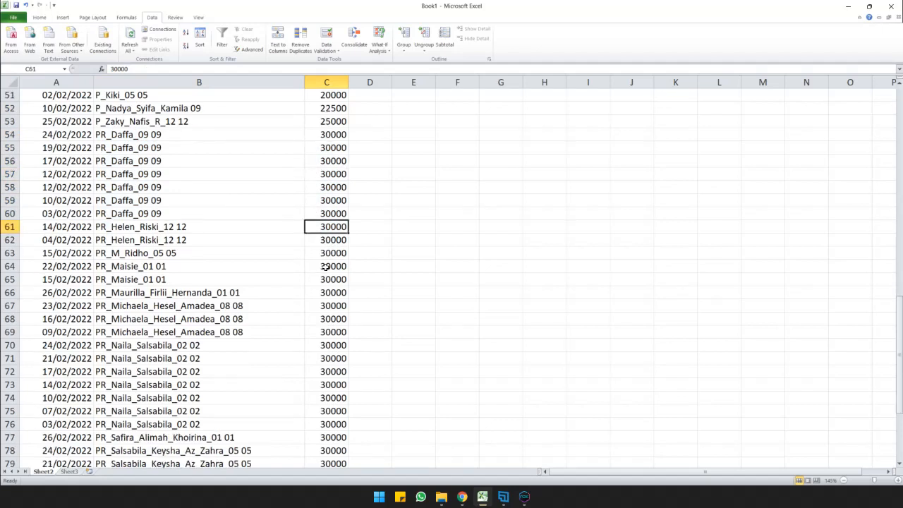
{"action": "left_click", "coordinate": [182, 229]}
{"action": "left_click", "coordinate": [311, 227]}
{"action": "type", "text": "35000"}
{"action": "key", "text": "Return"}
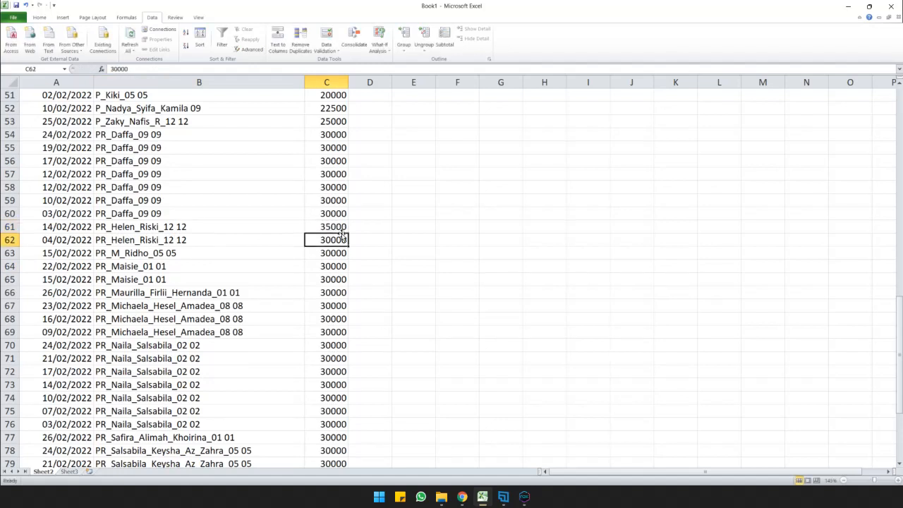
{"action": "type", "text": "35000"}
{"action": "key", "text": "Return"}
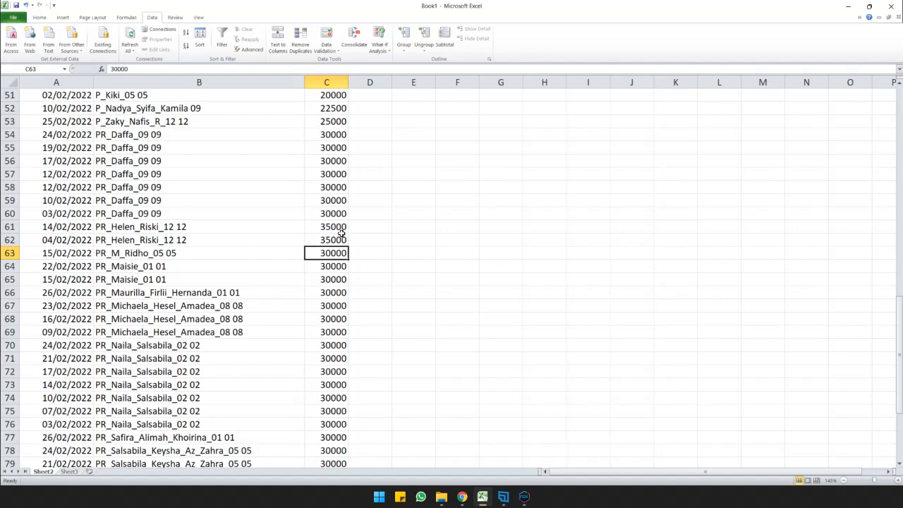
Step: Set the rates in C63 to C66 to 25000 for the PR classes of grades 5 and 1
{"action": "type", "text": "25000"}
{"action": "key", "text": "Return"}
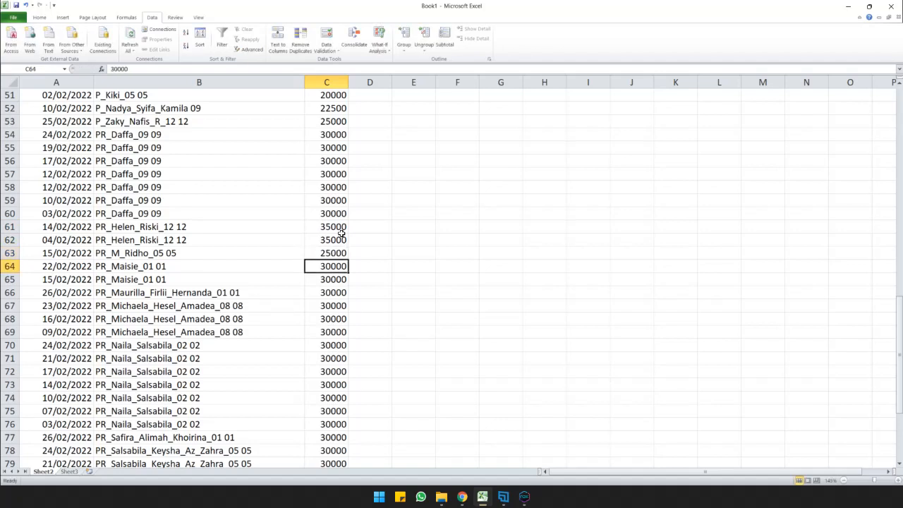
{"action": "type", "text": "25000"}
{"action": "key", "text": "Return"}
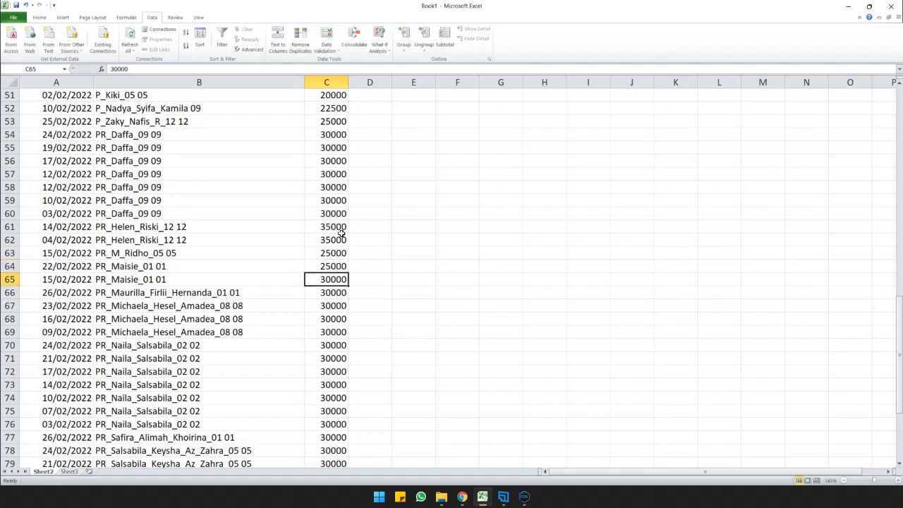
{"action": "left_click", "coordinate": [339, 269]}
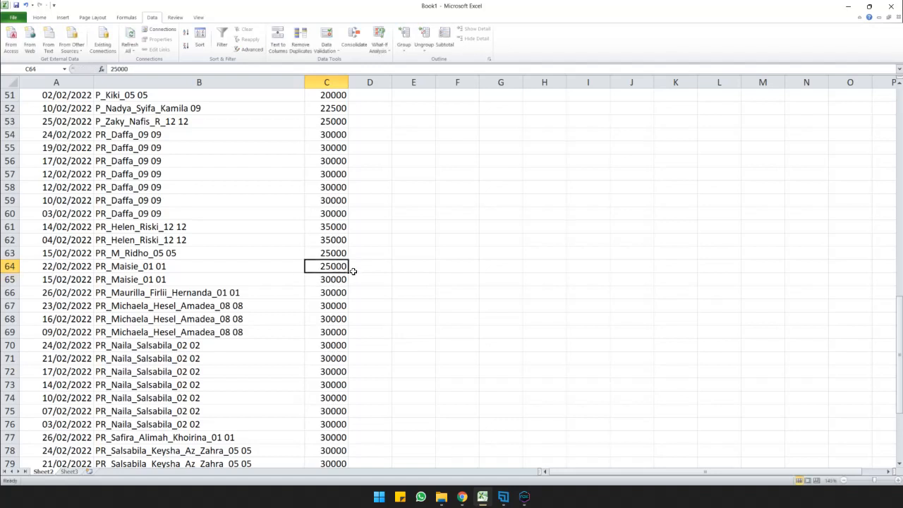
{"action": "left_click_drag", "start_coordinate": [350, 275], "coordinate": [349, 294]}
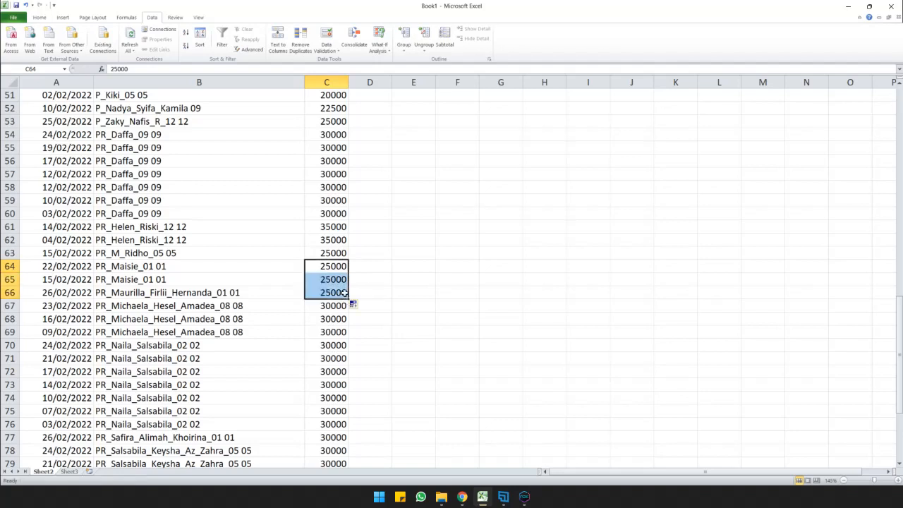
{"action": "left_click", "coordinate": [335, 251]}
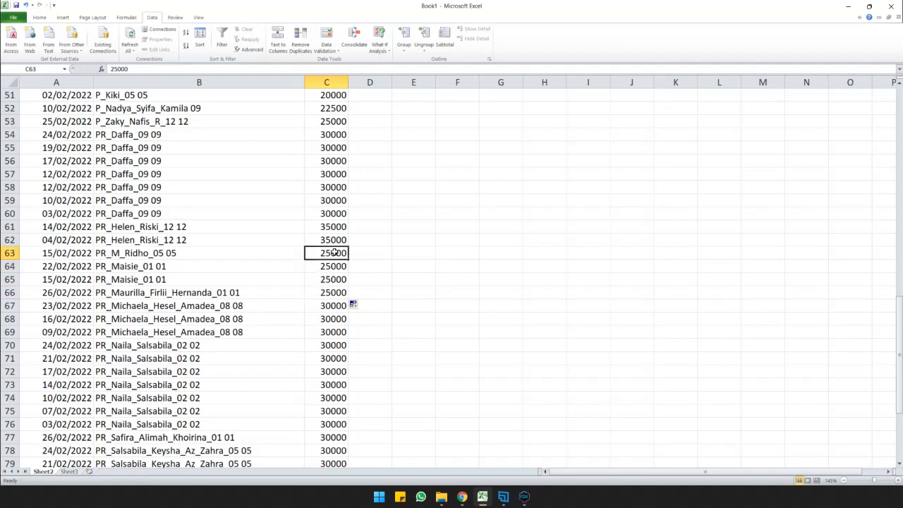
Step: Enter 25000 in C70 and fill it down to C76 for the PR classes of grade 2
{"action": "left_click", "coordinate": [324, 304]}
{"action": "scroll", "coordinate": [324, 303], "scroll_direction": "down", "scroll_amount": 1}
{"action": "left_click", "coordinate": [326, 304]}
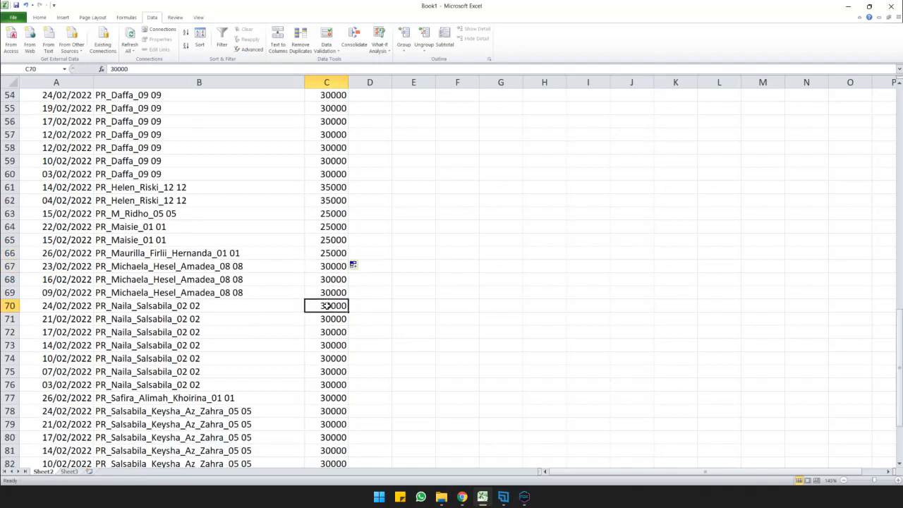
{"action": "scroll", "coordinate": [326, 304], "scroll_direction": "down", "scroll_amount": 2}
{"action": "type", "text": "25000"}
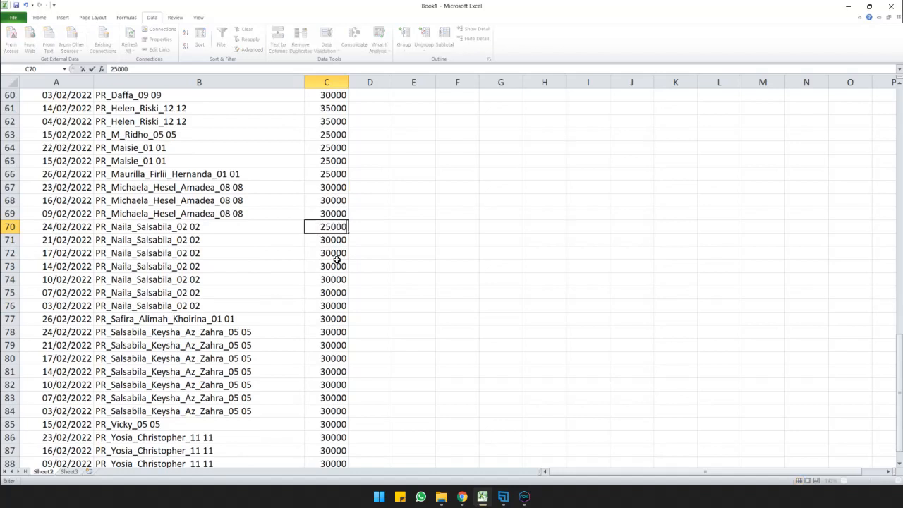
{"action": "key", "text": "Return"}
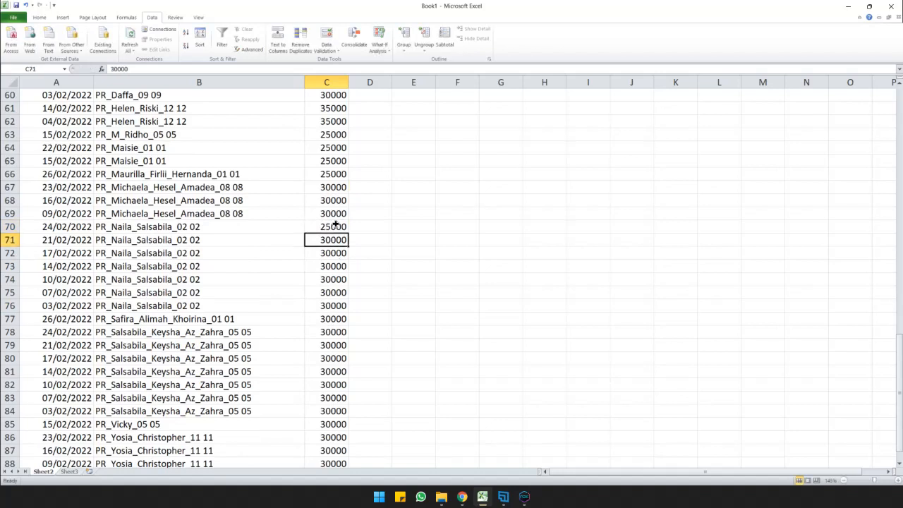
{"action": "left_click", "coordinate": [337, 227]}
{"action": "left_click_drag", "start_coordinate": [349, 232], "coordinate": [343, 311]}
Step: Extend the 25000 rate from C76 down to C85 for the PR classes of grades 1 and 5
{"action": "scroll", "coordinate": [301, 293], "scroll_direction": "down", "scroll_amount": 2}
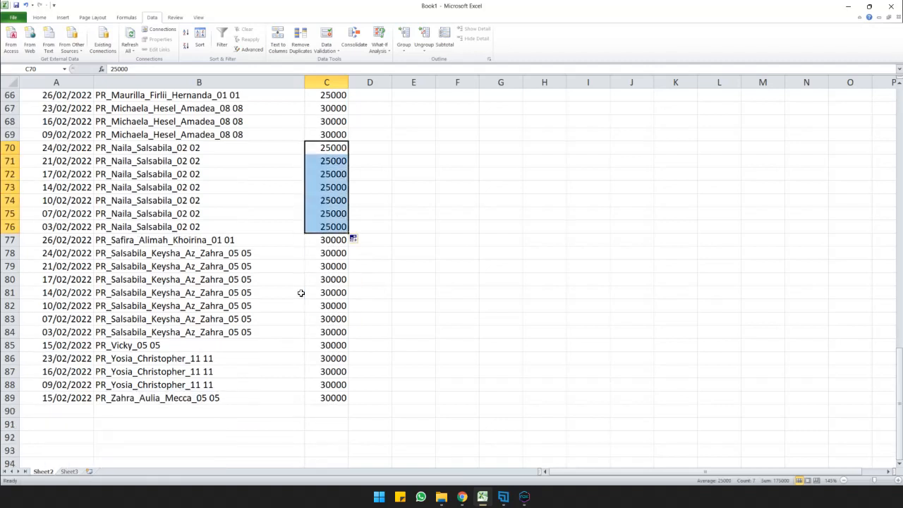
{"action": "left_click_drag", "start_coordinate": [349, 232], "coordinate": [350, 353]}
{"action": "left_click", "coordinate": [341, 256]}
{"action": "left_click", "coordinate": [341, 239]}
Step: Enter 35000 in C86 and fill it down to C88 for the PR classes of grade 11
{"action": "left_click", "coordinate": [326, 360]}
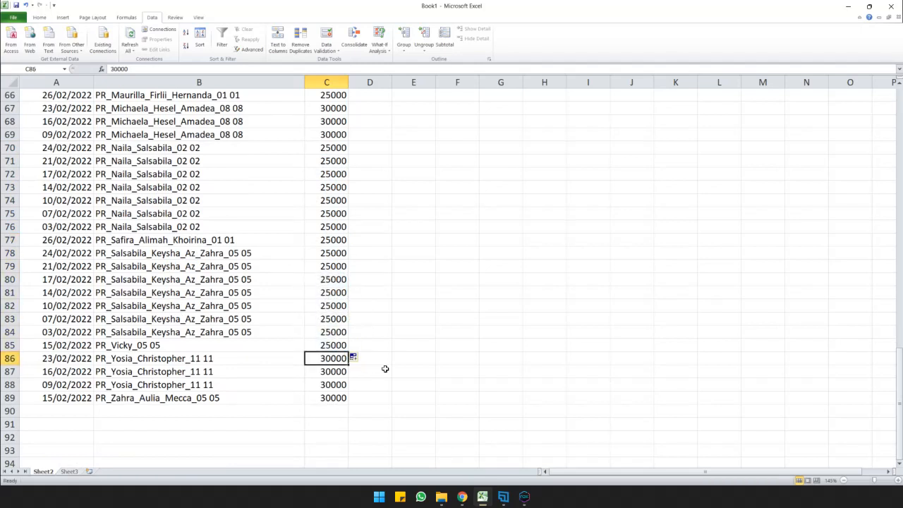
{"action": "type", "text": "354"}
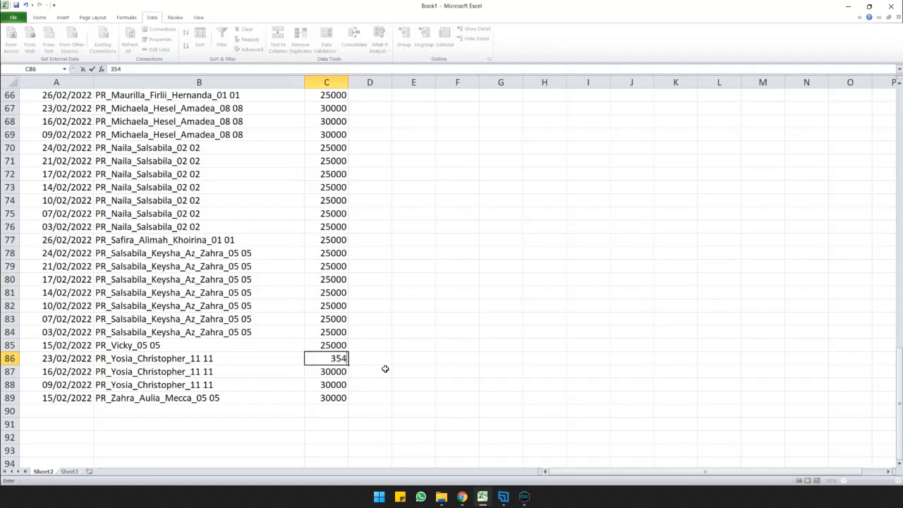
{"action": "key", "text": "BackSpace"}
{"action": "type", "text": "000"}
{"action": "key", "text": "Return"}
{"action": "left_click", "coordinate": [330, 355]}
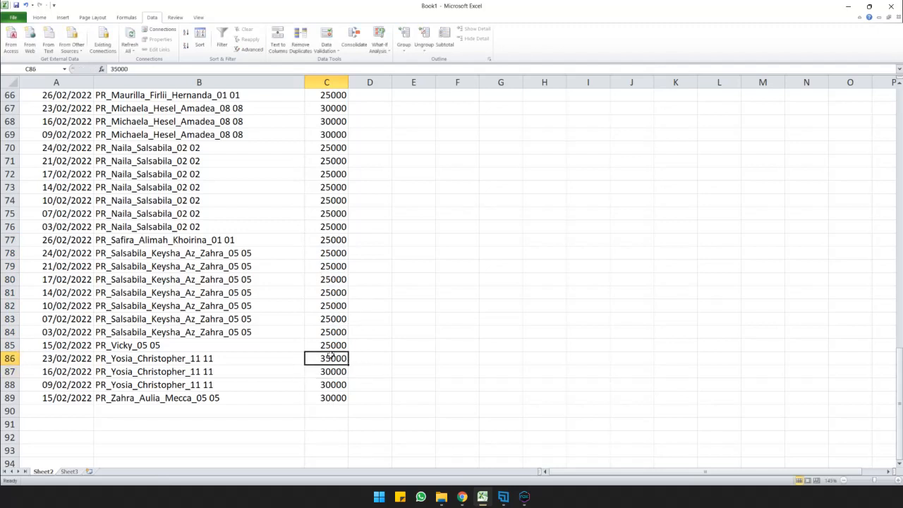
{"action": "left_click_drag", "start_coordinate": [349, 366], "coordinate": [350, 389]}
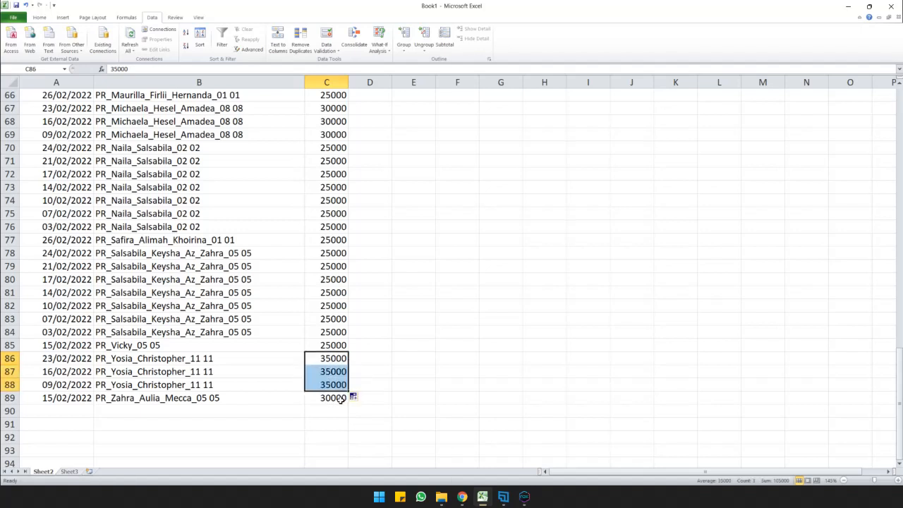
Step: Set the rate in C89 to 25000 for the last PR class of grade 5
{"action": "left_click", "coordinate": [340, 399]}
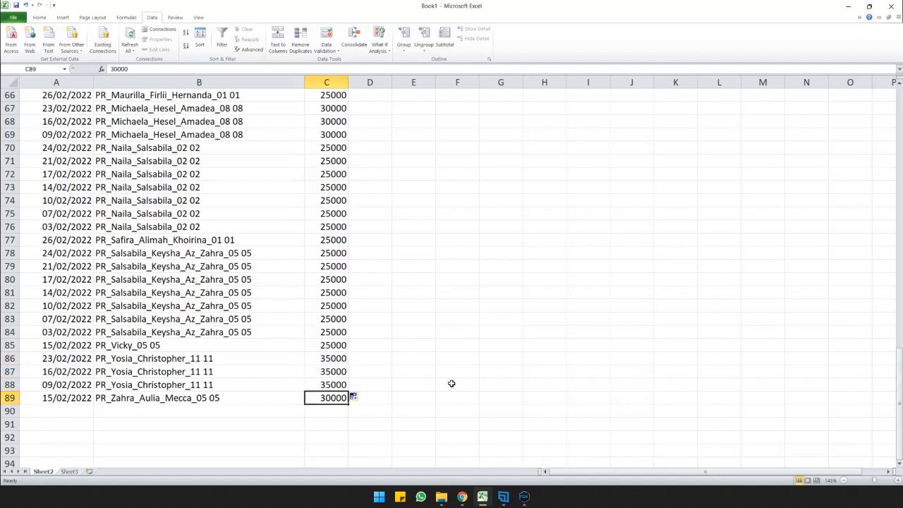
{"action": "type", "text": "25000"}
{"action": "key", "text": "Return"}
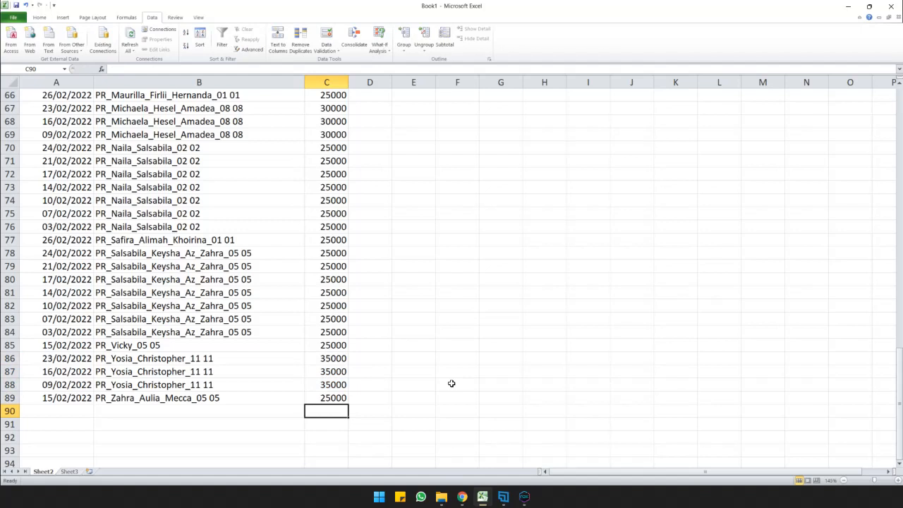
Step: Total all the rates in C90 with the formula =SUM(C1:C89)
{"action": "type", "text": "=sum9"}
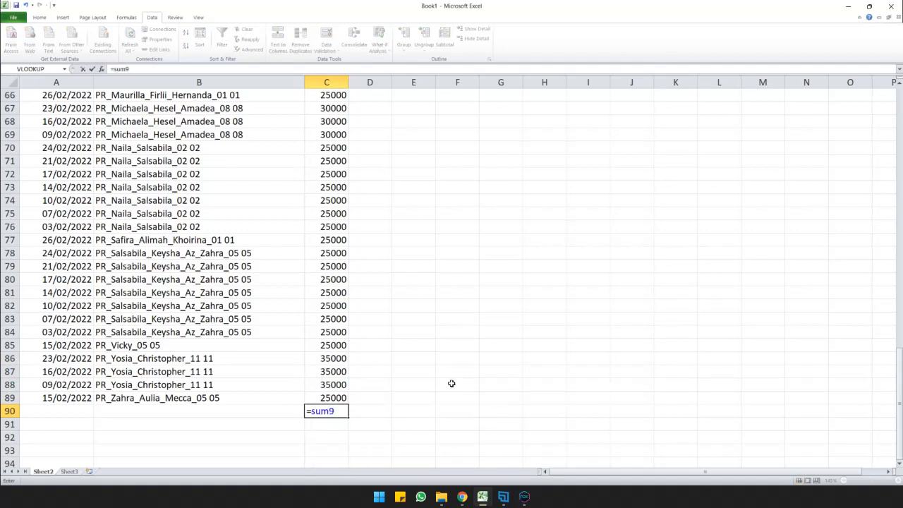
{"action": "key", "text": "BackSpace"}
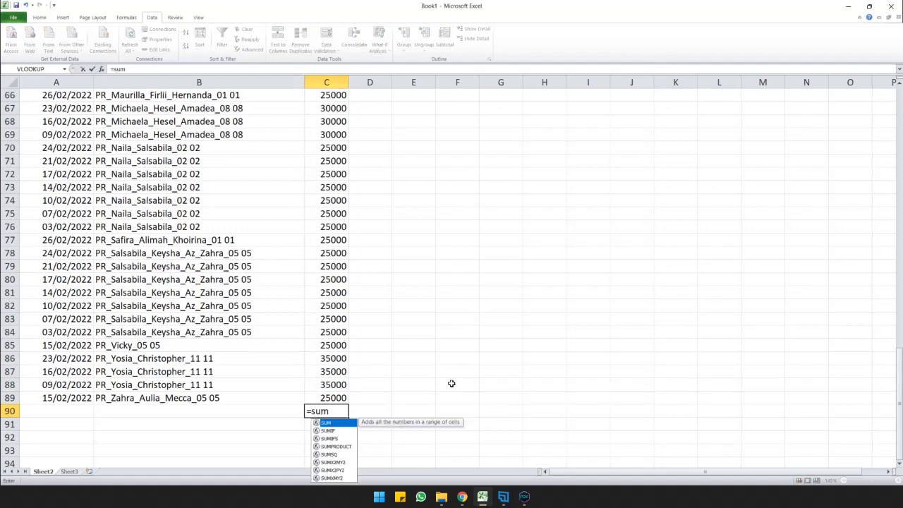
{"action": "type", "text": "("}
{"action": "key", "text": "Up"}
{"action": "key", "text": "shift+Up"}
{"action": "key", "text": "shift+Up"}
{"action": "key", "text": "shift+Up"}
{"action": "key", "text": "shift+Up"}
{"action": "key", "text": "shift+Up"}
{"action": "key", "text": "shift+Up"}
{"action": "key", "text": "shift+Up"}
{"action": "key", "text": "shift+Up"}
{"action": "key", "text": "shift+Up"}
{"action": "key", "text": "shift+Up"}
{"action": "key", "text": "shift+Up"}
{"action": "key", "text": "shift+Up"}
{"action": "key", "text": "shift+Up"}
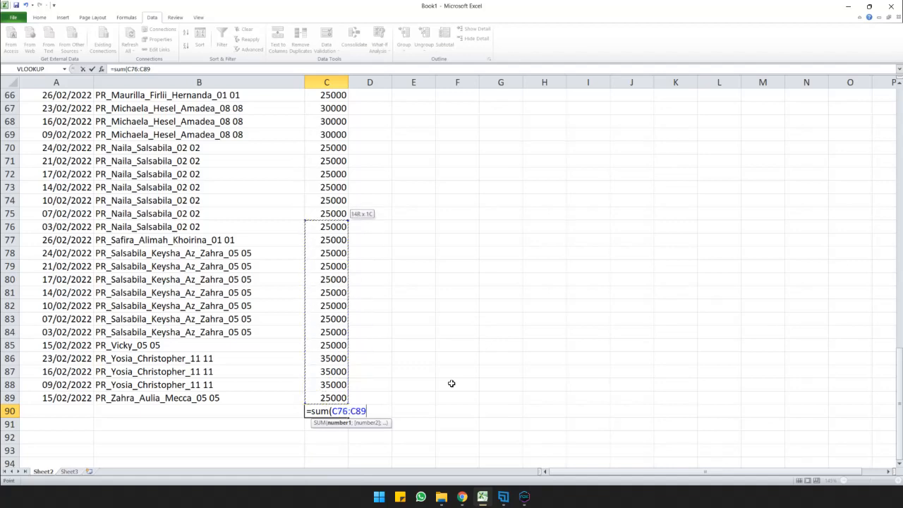
{"action": "key", "text": "shift+Up"}
{"action": "key", "text": "shift+Up"}
{"action": "key", "text": "shift+Up"}
{"action": "key", "text": "shift+Up"}
{"action": "key", "text": "shift+Up"}
{"action": "key", "text": "shift+Up"}
{"action": "key", "text": "shift+Up"}
{"action": "key", "text": "shift+Up"}
{"action": "key", "text": "shift+Up"}
{"action": "key", "text": "shift+Up"}
{"action": "key", "text": "shift+Up"}
{"action": "key", "text": "shift+Up"}
{"action": "key", "text": "shift+Up"}
{"action": "key", "text": "shift+Up"}
{"action": "key", "text": "shift+Up"}
{"action": "key", "text": "shift+Up"}
{"action": "key", "text": "shift+Up"}
{"action": "key", "text": "shift+Up"}
{"action": "key", "text": "shift+Up"}
{"action": "key", "text": "shift+Up"}
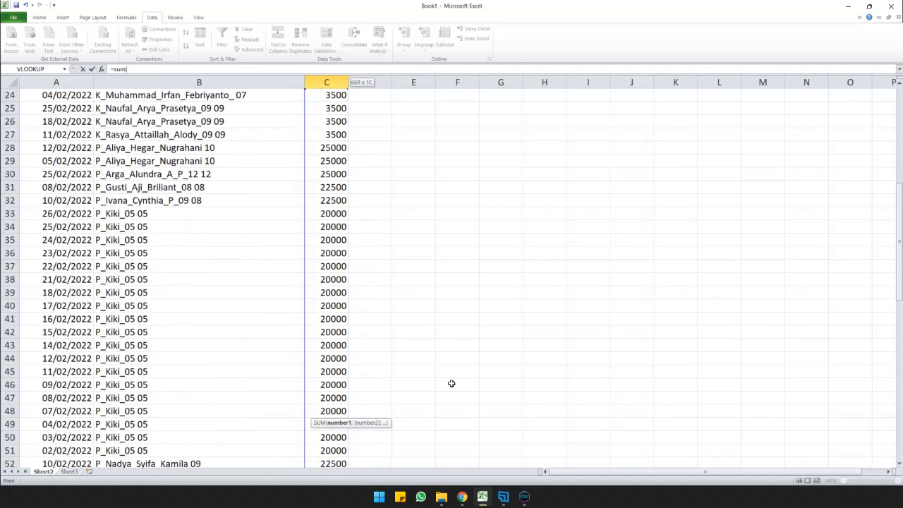
{"action": "key", "text": "shift+Up"}
{"action": "key", "text": "shift+Up"}
{"action": "key", "text": "shift+Up"}
{"action": "key", "text": "shift+Up"}
{"action": "key", "text": "shift+Up"}
{"action": "key", "text": "shift+Up"}
{"action": "key", "text": "shift+Up"}
{"action": "key", "text": "shift+Up"}
{"action": "key", "text": "shift+Up"}
{"action": "key", "text": "shift+Up"}
{"action": "key", "text": "shift+Up"}
{"action": "key", "text": "shift+Up"}
{"action": "key", "text": "shift+Up"}
{"action": "key", "text": "shift+Up"}
{"action": "key", "text": "shift+Up"}
{"action": "key", "text": "shift+Up"}
{"action": "key", "text": "shift+Up"}
{"action": "key", "text": "shift+Up"}
{"action": "key", "text": "shift+Up"}
{"action": "key", "text": "shift+Up"}
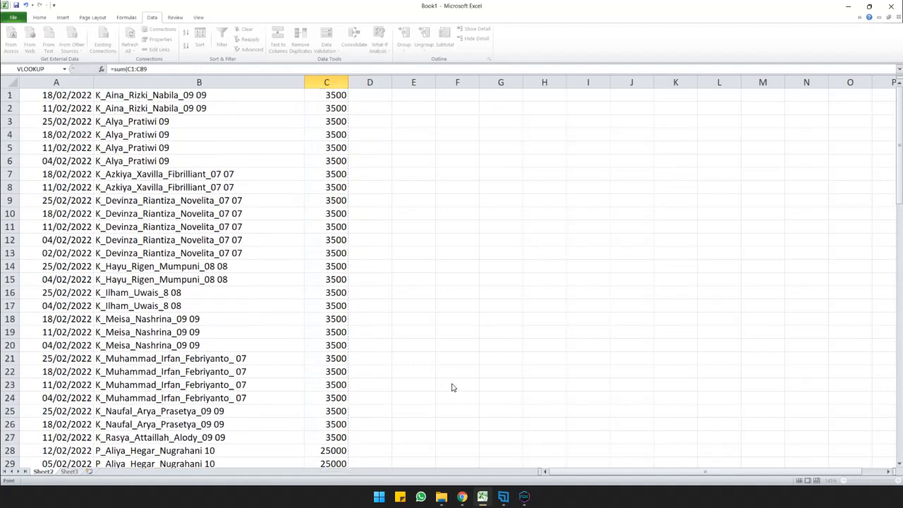
{"action": "key", "text": "Return"}
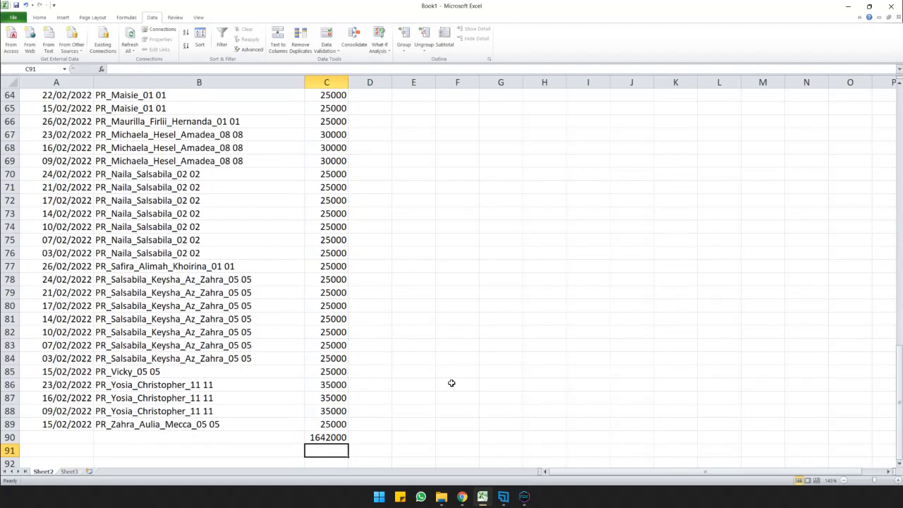
Step: Apply the Accounting number format to the total in C90 and widen column C slightly
{"action": "left_click", "coordinate": [331, 438]}
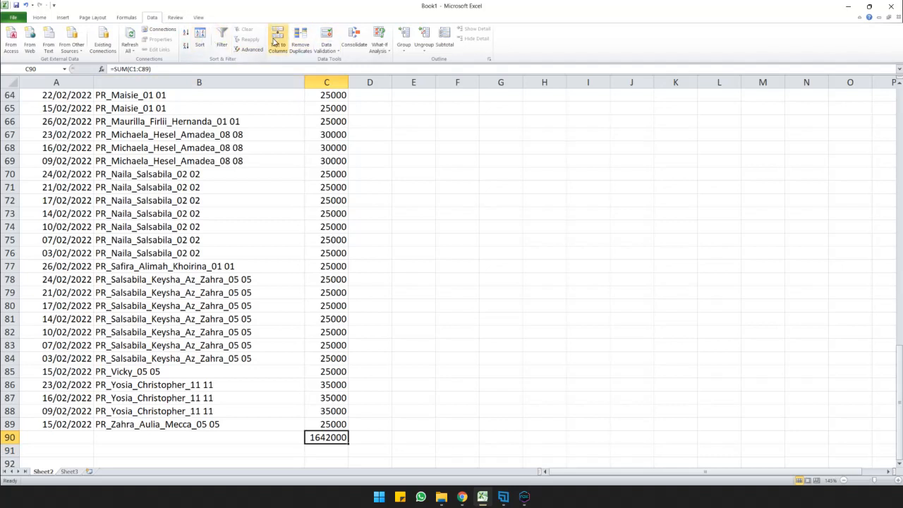
{"action": "left_click", "coordinate": [40, 18]}
{"action": "left_click", "coordinate": [323, 35]}
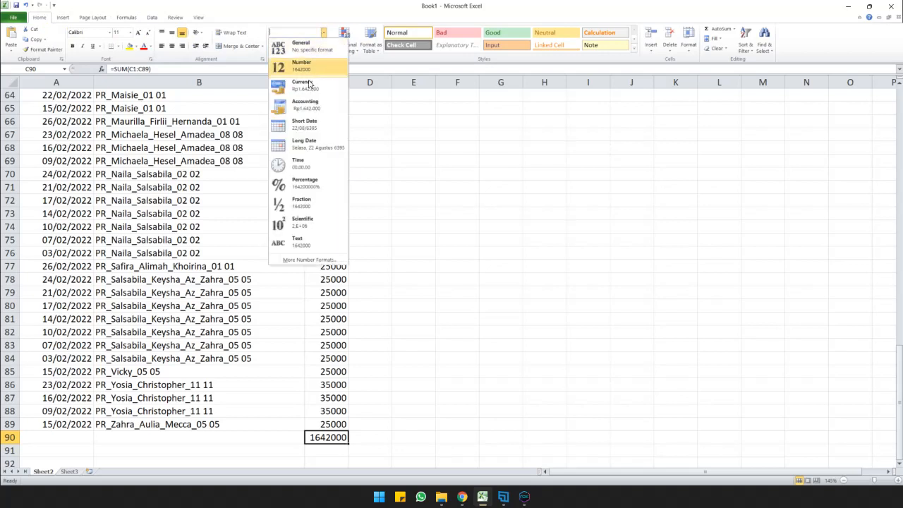
{"action": "left_click", "coordinate": [303, 102]}
{"action": "left_click", "coordinate": [408, 224]}
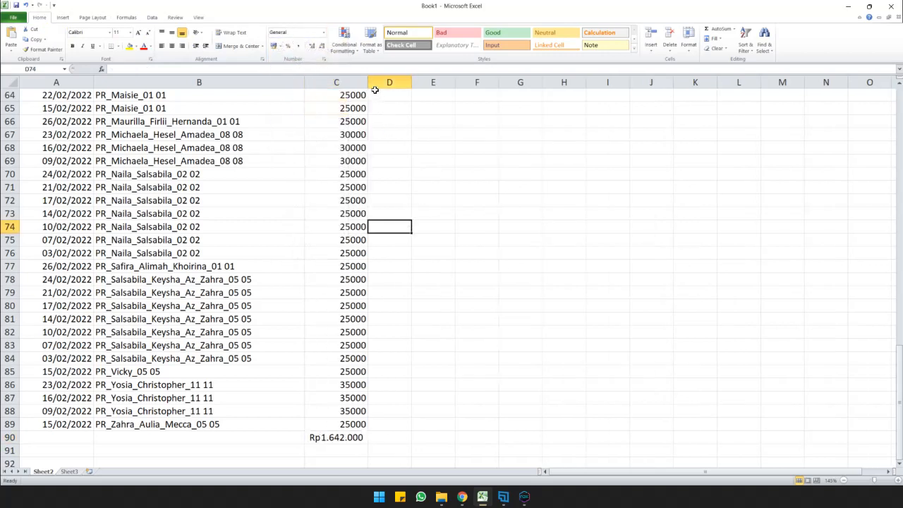
{"action": "left_click_drag", "start_coordinate": [368, 82], "coordinate": [382, 82]}
{"action": "left_click", "coordinate": [350, 198]}
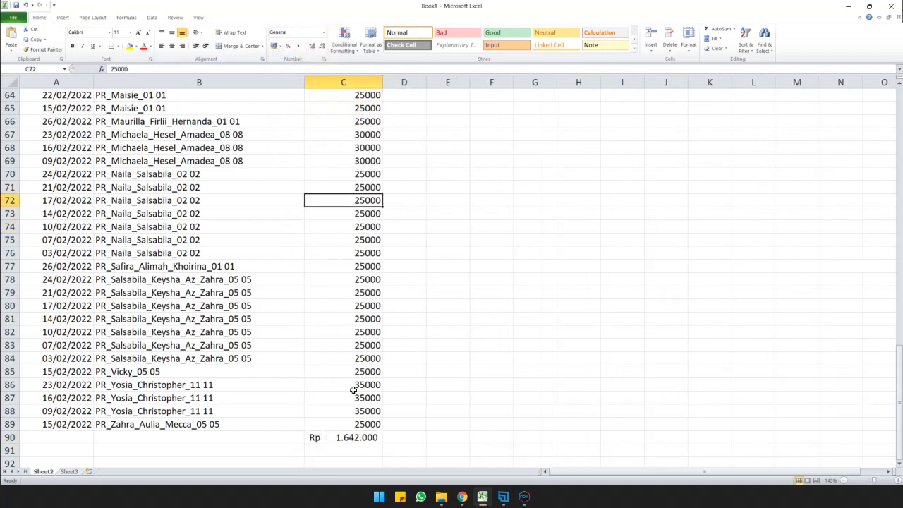
Step: Apply the Accounting number format to all the rates in C1:C89
{"action": "left_click_drag", "start_coordinate": [343, 424], "coordinate": [364, 69]}
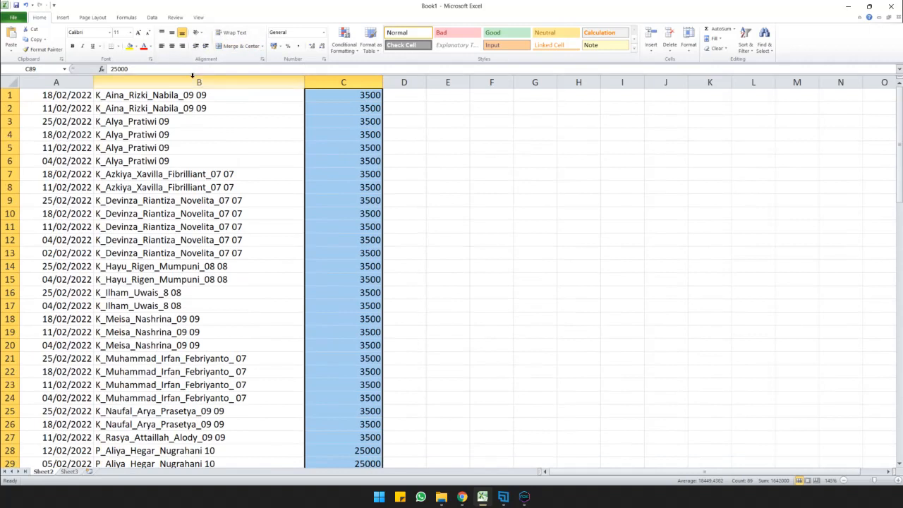
{"action": "left_click", "coordinate": [323, 33]}
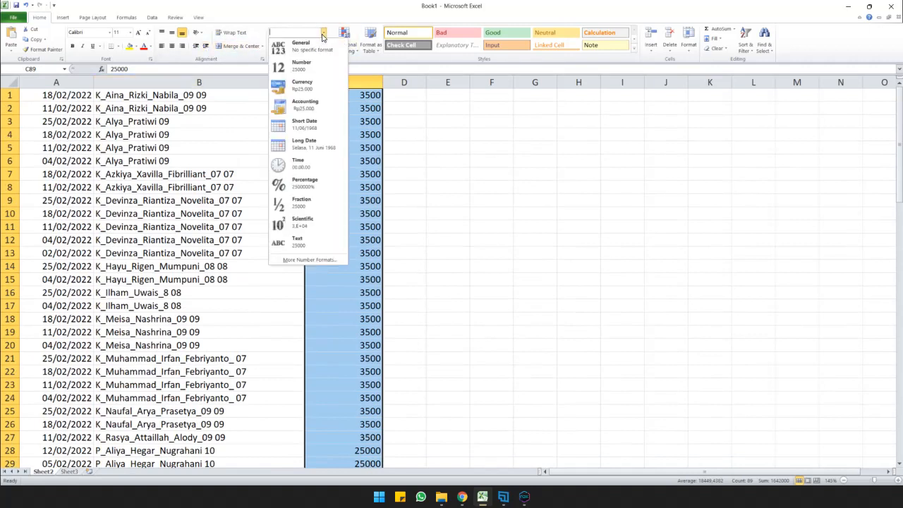
{"action": "left_click", "coordinate": [298, 112]}
{"action": "left_click", "coordinate": [341, 162]}
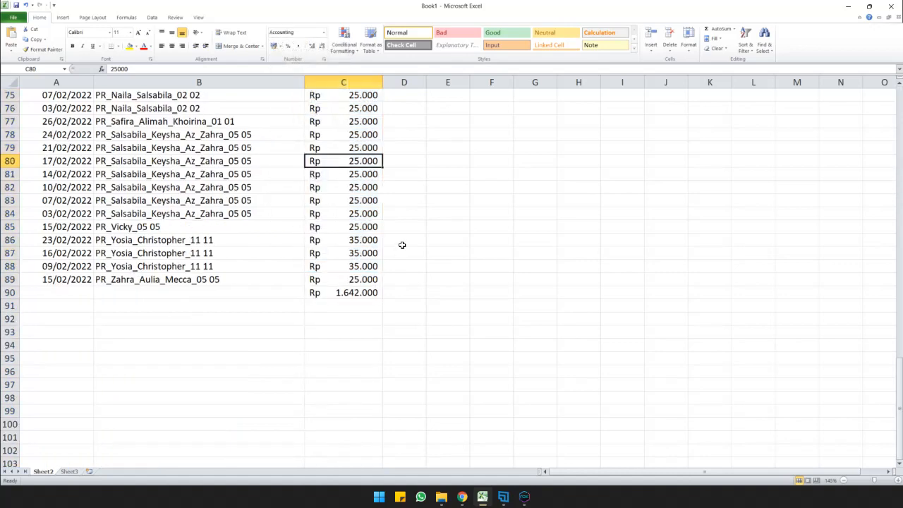
Step: Review the formatted rates in column C from the total row up to the first K classes
{"action": "scroll", "coordinate": [389, 240], "scroll_direction": "up", "scroll_amount": 2}
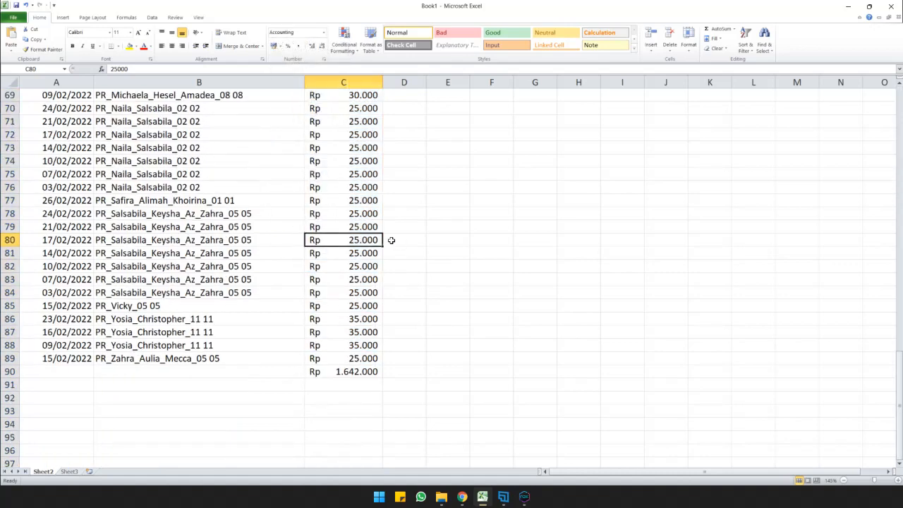
{"action": "left_click", "coordinate": [357, 199]}
{"action": "scroll", "coordinate": [358, 200], "scroll_direction": "up", "scroll_amount": 8}
{"action": "scroll", "coordinate": [357, 200], "scroll_direction": "up", "scroll_amount": 15}
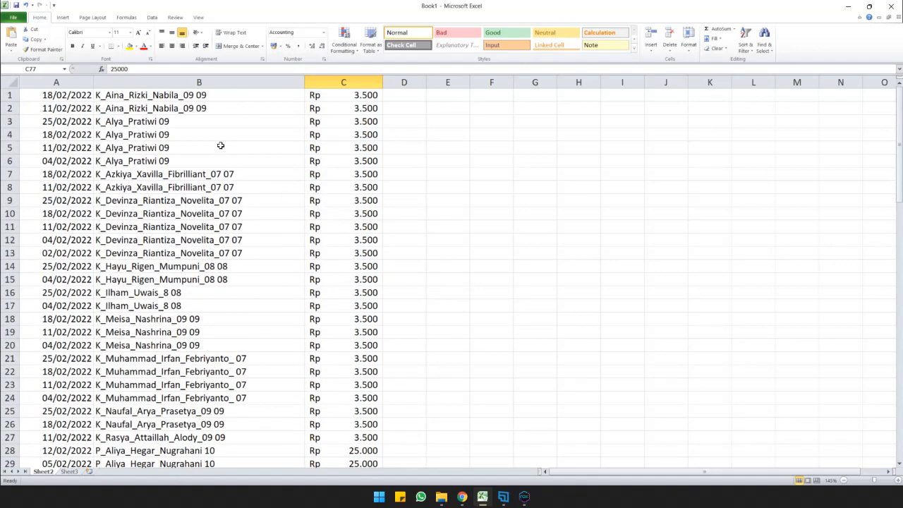
{"action": "left_click", "coordinate": [329, 124]}
{"action": "left_click", "coordinate": [336, 144]}
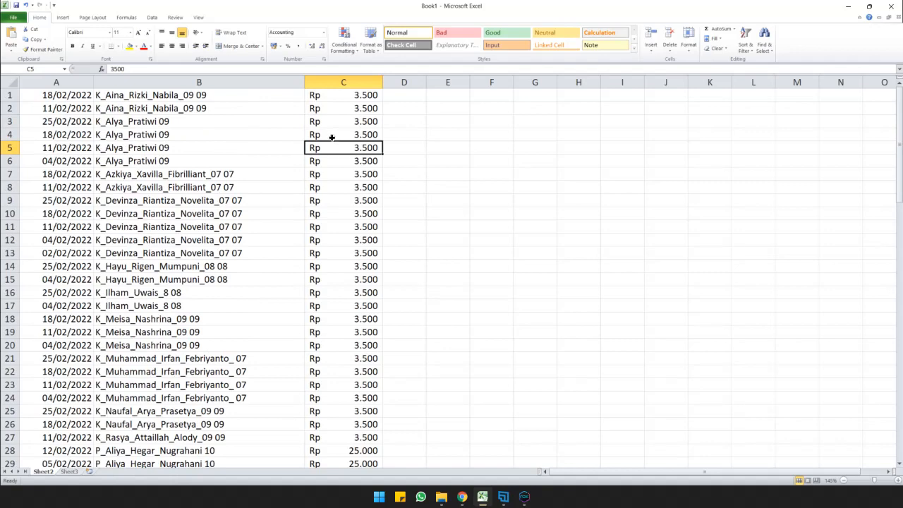
{"action": "left_click", "coordinate": [332, 136]}
Step: Set the rates in C28 and C29 to 24000 for the P classes of grade 10, and check the total in C90
{"action": "scroll", "coordinate": [341, 197], "scroll_direction": "down", "scroll_amount": 4}
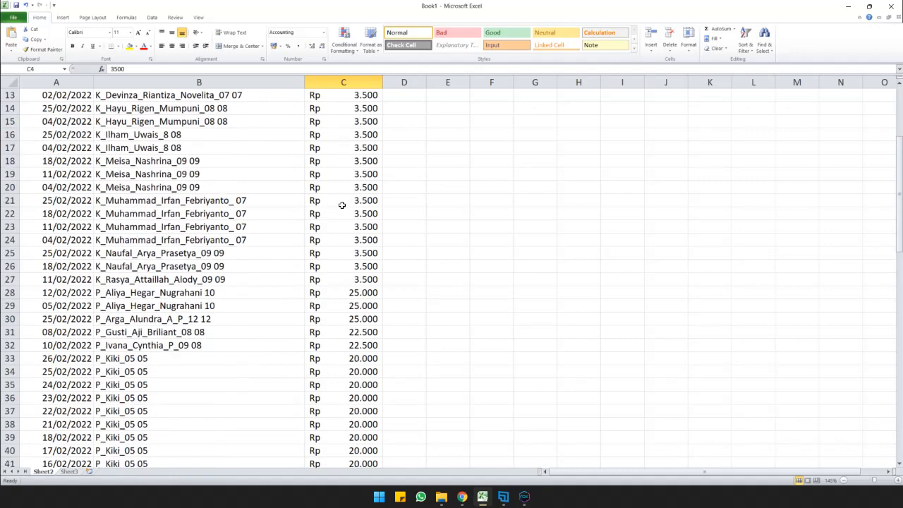
{"action": "left_click", "coordinate": [345, 306]}
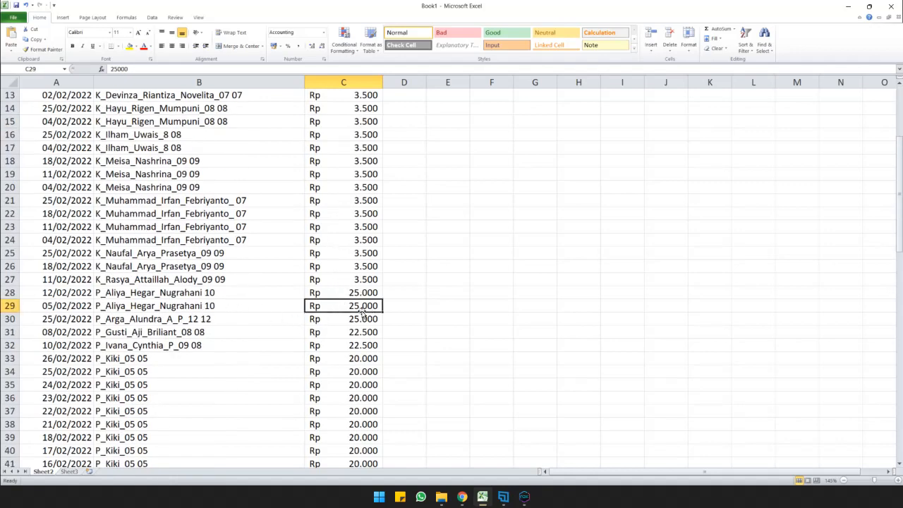
{"action": "type", "text": "24000"}
{"action": "key", "text": "Return"}
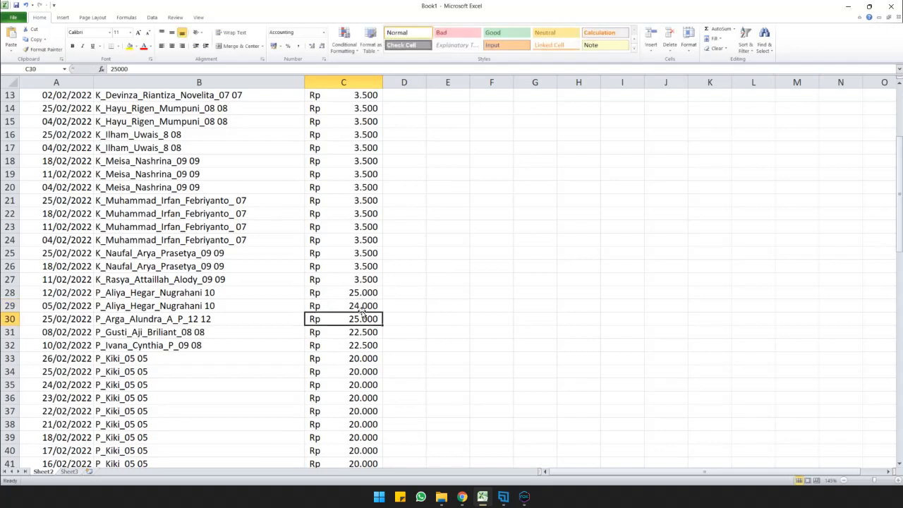
{"action": "key", "text": "Up"}
{"action": "key", "text": "Up"}
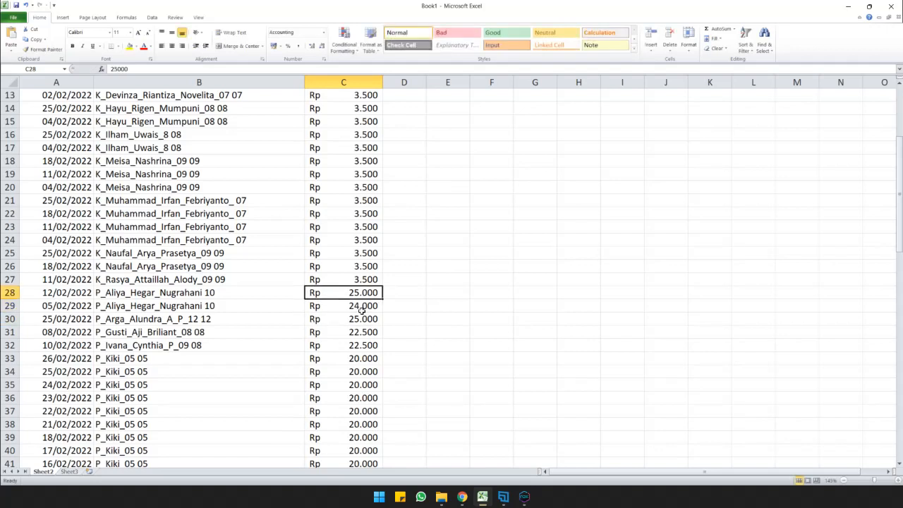
{"action": "type", "text": "24000"}
{"action": "key", "text": "Return"}
{"action": "key", "text": "Down"}
{"action": "key", "text": "Down"}
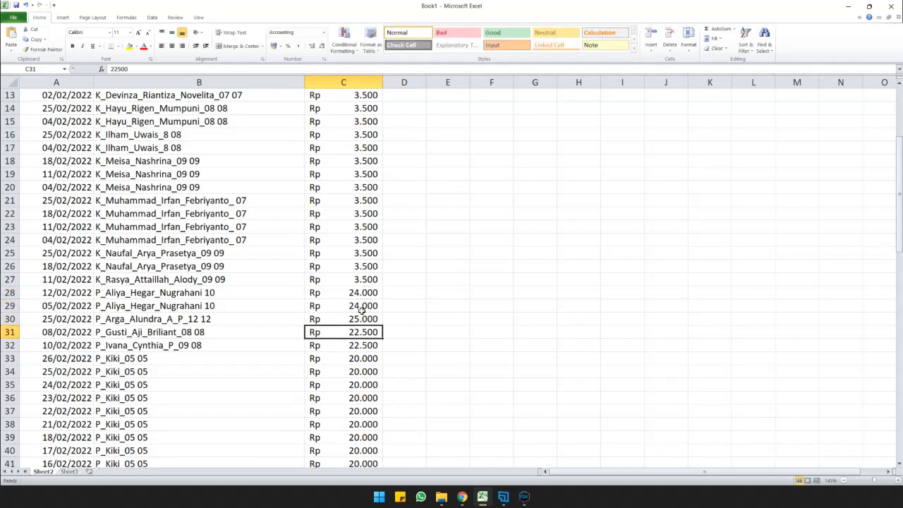
{"action": "key", "text": "Up"}
{"action": "scroll", "coordinate": [361, 310], "scroll_direction": "down", "scroll_amount": 19}
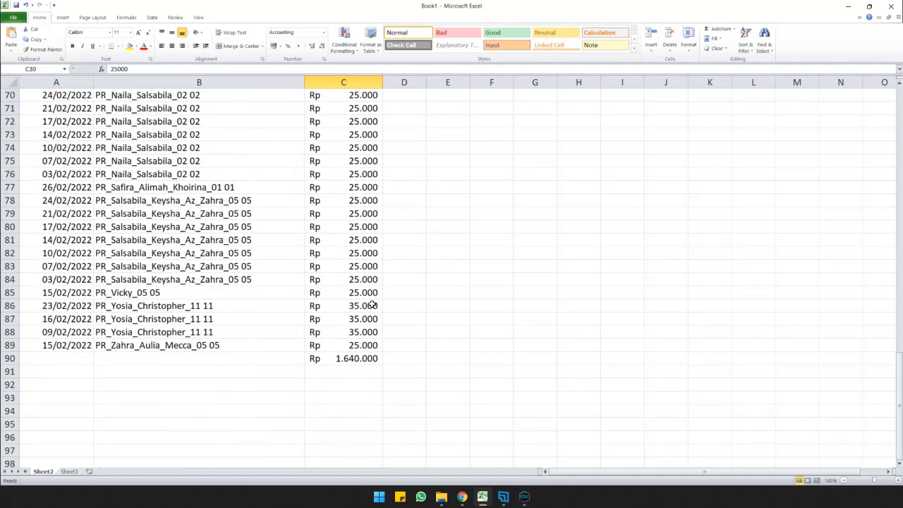
{"action": "scroll", "coordinate": [372, 302], "scroll_direction": "up", "scroll_amount": 20}
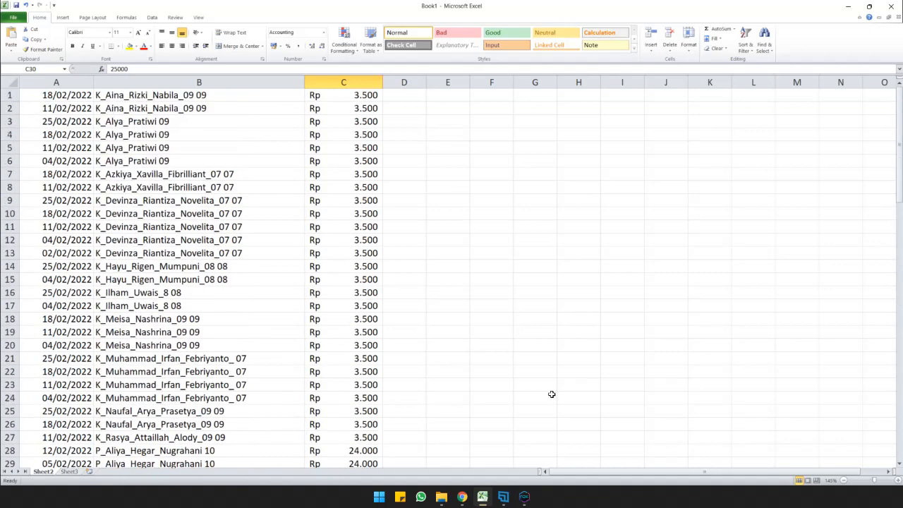
Step: Switch to the tutor profile page in Chrome and open the Data Tutor list
{"action": "mouse_move", "coordinate": [464, 497]}
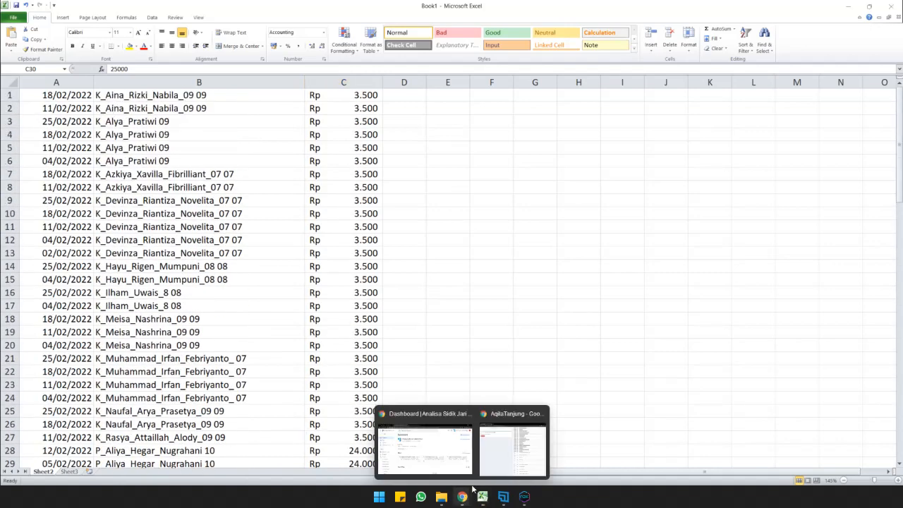
{"action": "mouse_move", "coordinate": [485, 451]}
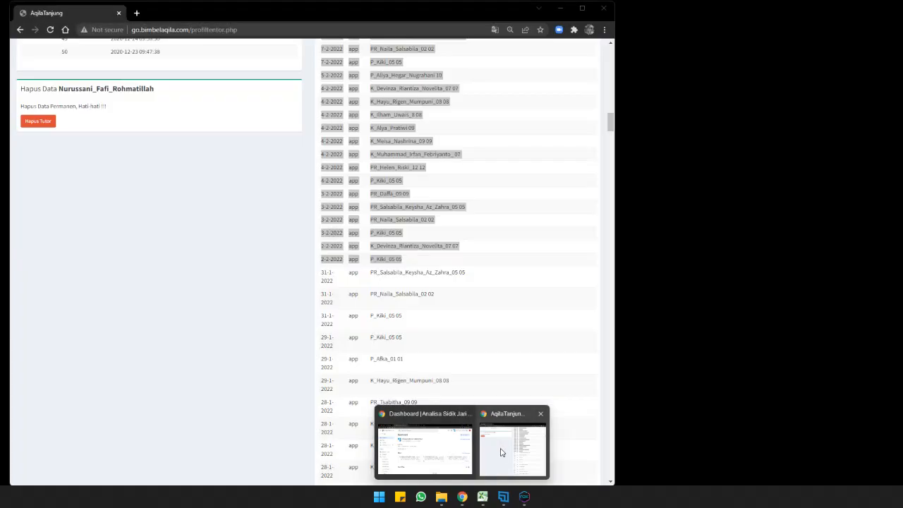
{"action": "left_click", "coordinate": [494, 449]}
{"action": "scroll", "coordinate": [410, 296], "scroll_direction": "up", "scroll_amount": 20}
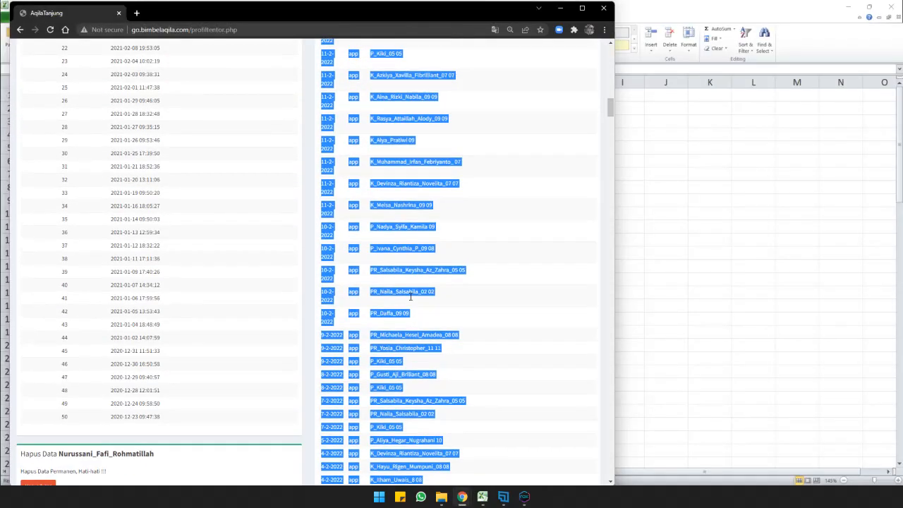
{"action": "scroll", "coordinate": [410, 296], "scroll_direction": "up", "scroll_amount": 3}
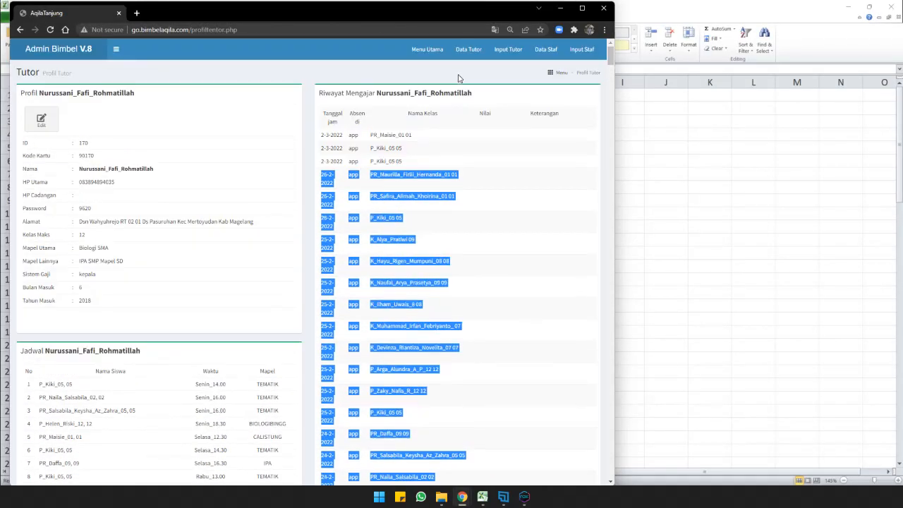
{"action": "left_click", "coordinate": [468, 50]}
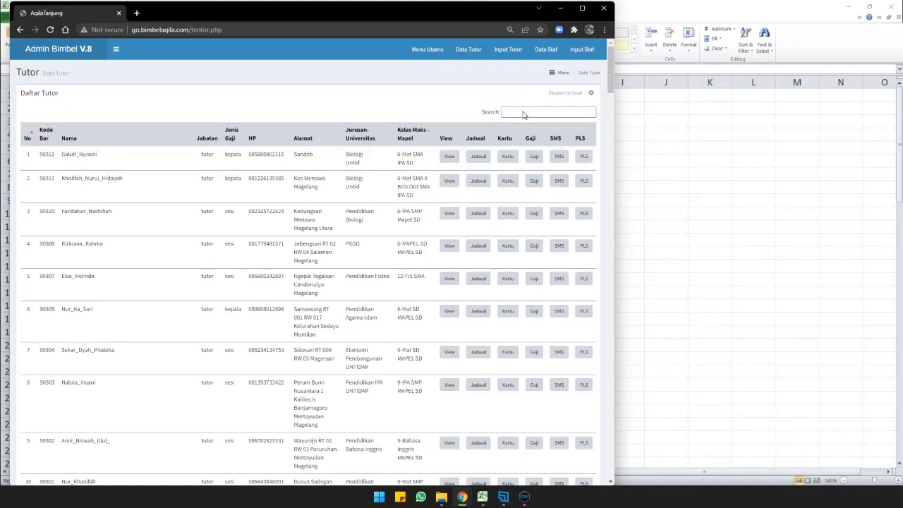
Step: Search the tutor list by the tutor's name, open their salary page and switch to Gaji Aplikasi
{"action": "left_click", "coordinate": [523, 112]}
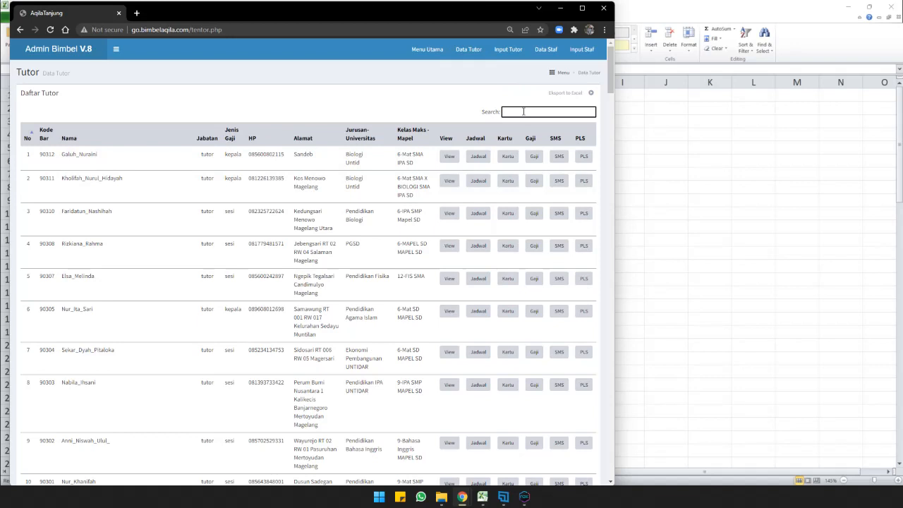
{"action": "type", "text": "fi"}
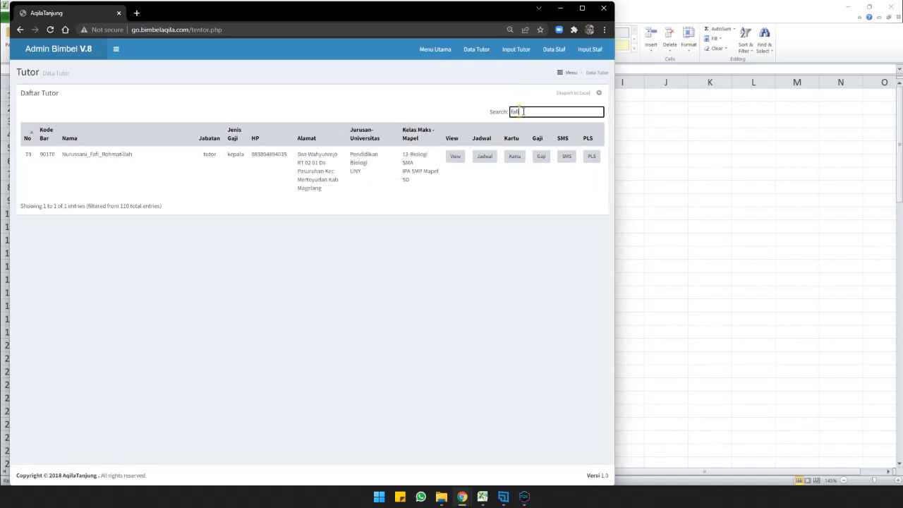
{"action": "left_click", "coordinate": [541, 159]}
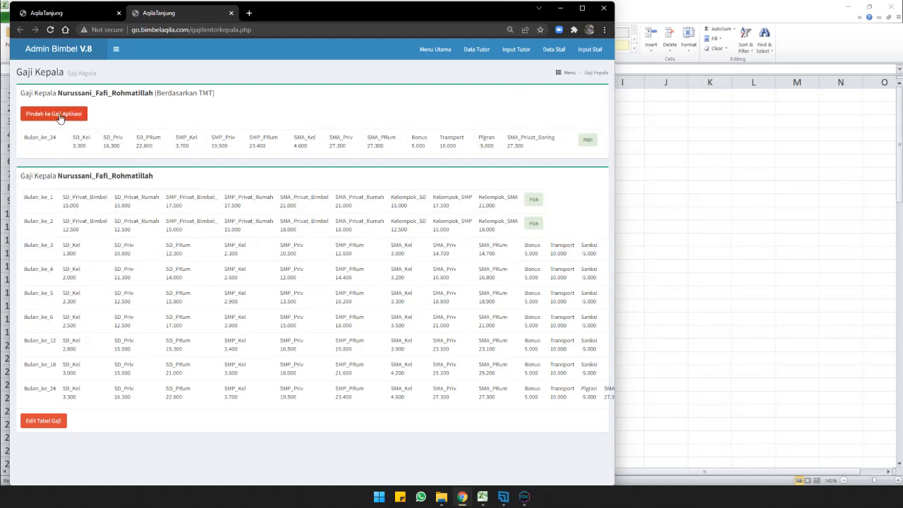
{"action": "left_click", "coordinate": [60, 116]}
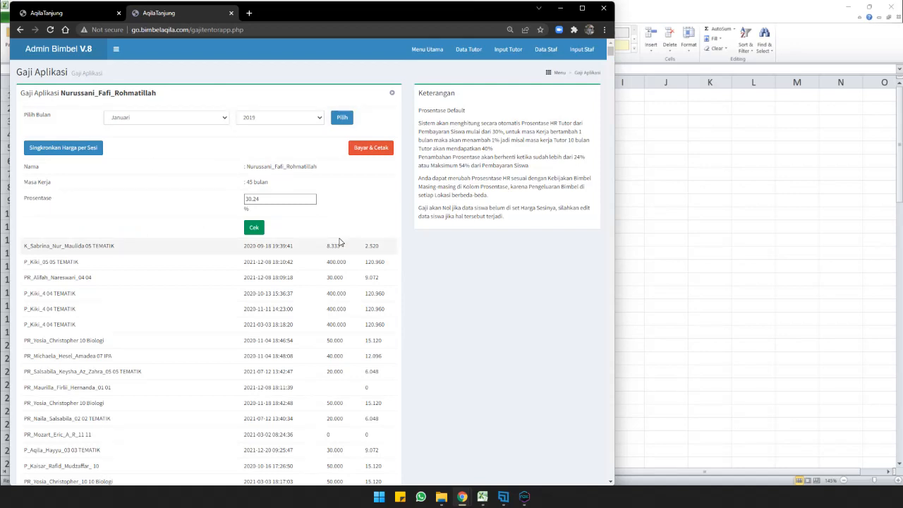
Step: Review the tutor's percentage and the per-session student prices on the Gaji Aplikasi page
{"action": "scroll", "coordinate": [340, 242], "scroll_direction": "down", "scroll_amount": 5}
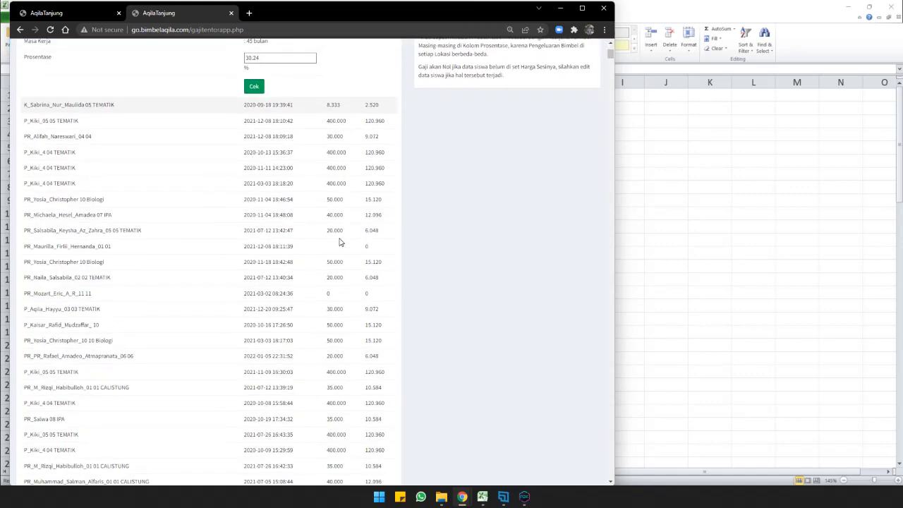
{"action": "scroll", "coordinate": [340, 242], "scroll_direction": "up", "scroll_amount": 5}
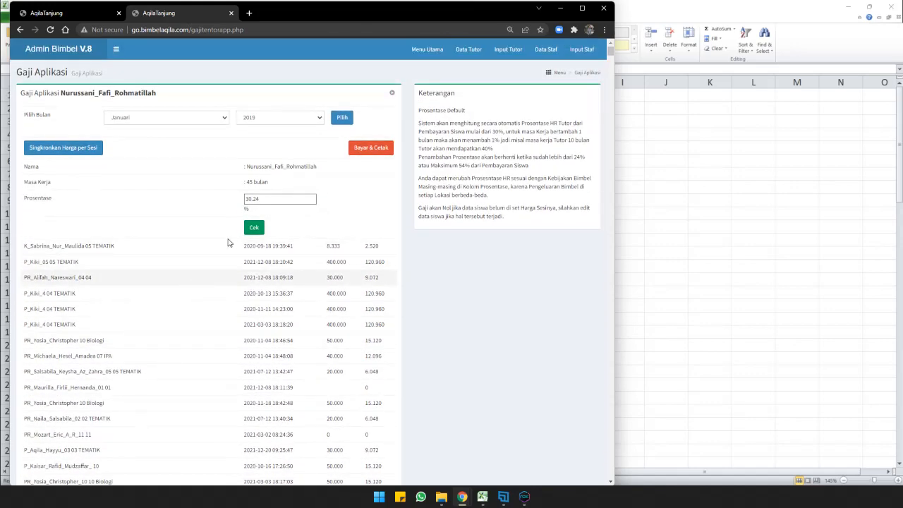
{"action": "left_click_drag", "start_coordinate": [263, 199], "coordinate": [232, 199]}
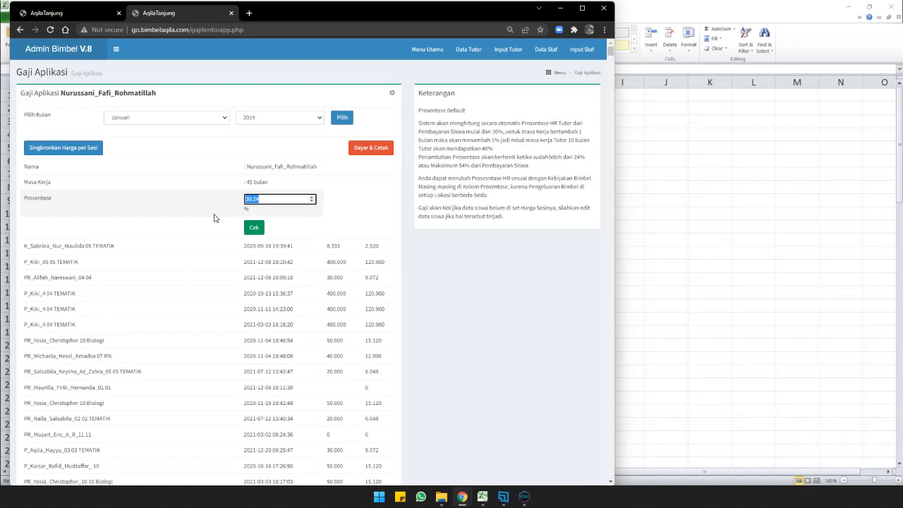
{"action": "left_click_drag", "start_coordinate": [328, 293], "coordinate": [348, 294]}
{"action": "left_click", "coordinate": [329, 297]}
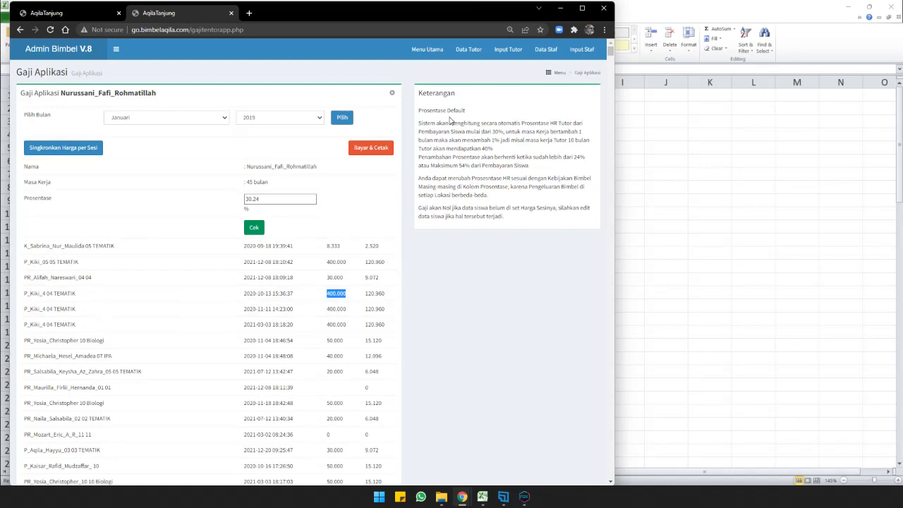
Step: Search the Data Siswa list for the grade 05 private student and open their detail profile
{"action": "left_click", "coordinate": [428, 49]}
{"action": "left_click", "coordinate": [403, 49]}
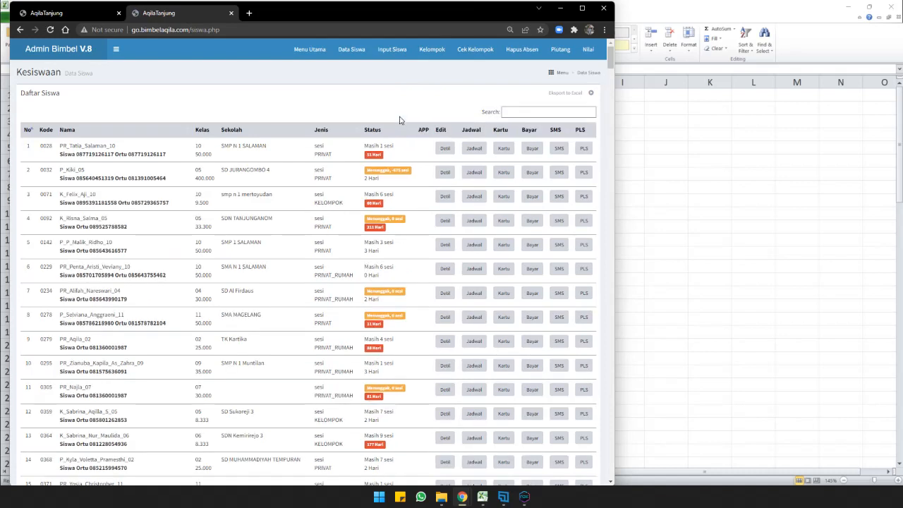
{"action": "key", "text": "ctrl+f"}
{"action": "left_click", "coordinate": [528, 111]}
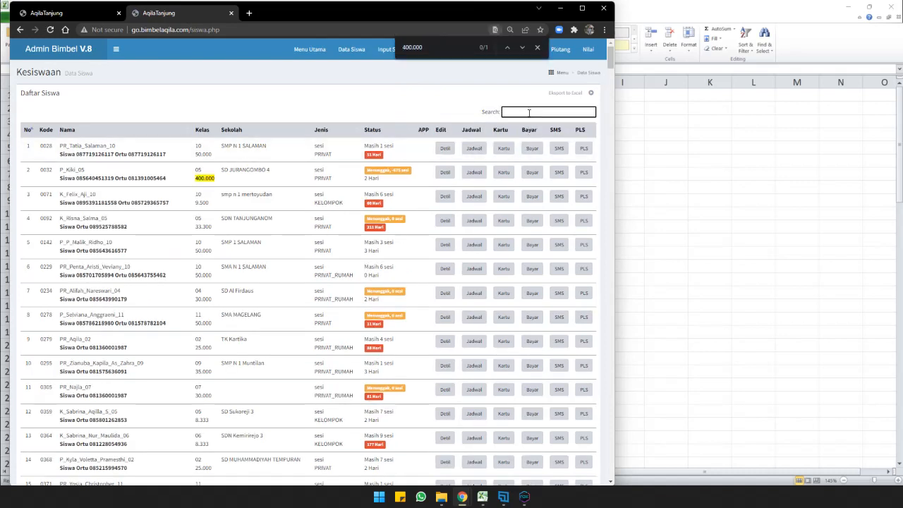
{"action": "type", "text": "kiki"}
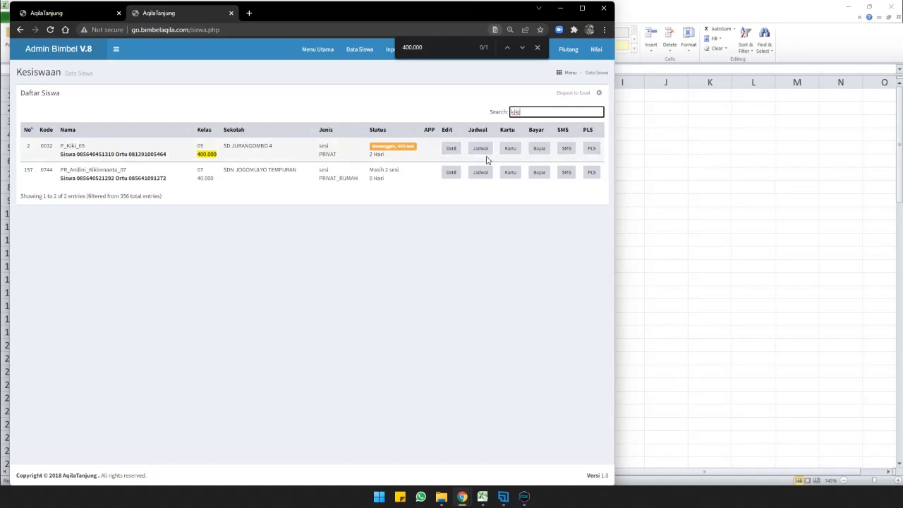
{"action": "left_click", "coordinate": [453, 149]}
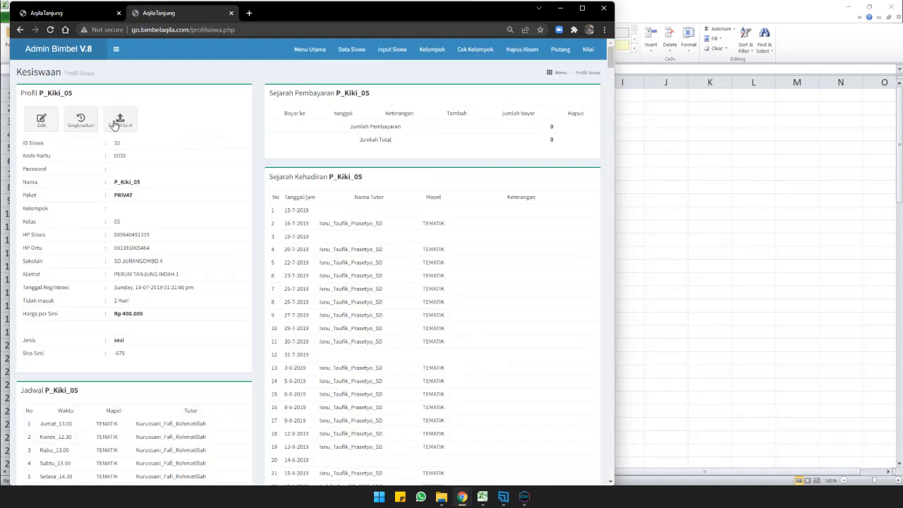
Step: Open the student's edit form and check the Harga Per Sesi field
{"action": "left_click", "coordinate": [41, 120]}
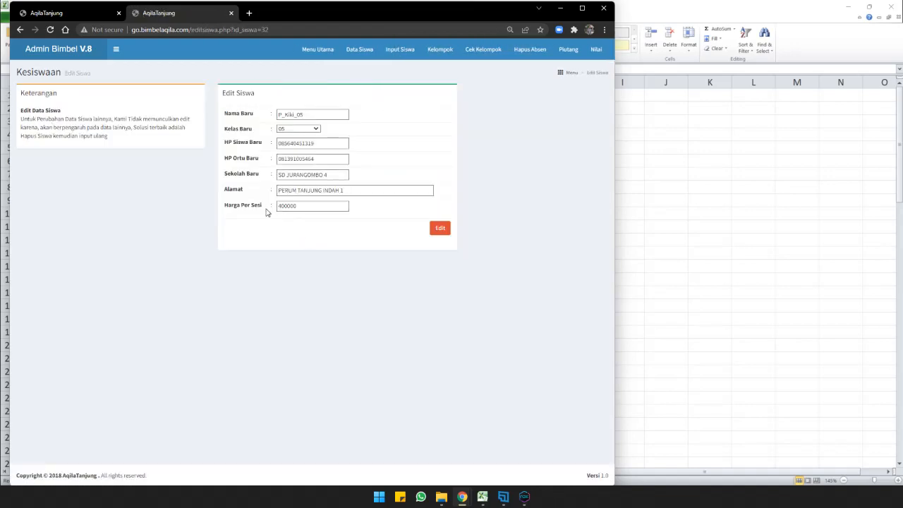
{"action": "left_click_drag", "start_coordinate": [288, 205], "coordinate": [272, 209]}
{"action": "left_click", "coordinate": [287, 206]}
{"action": "left_click", "coordinate": [437, 228]}
Step: Return to the tutor list through the main menu and search for the same tutor by name
{"action": "left_click", "coordinate": [322, 51]}
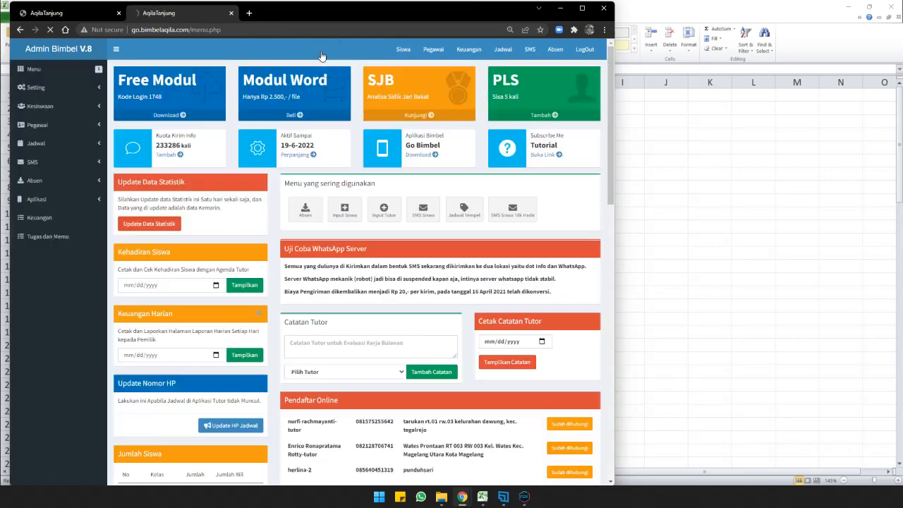
{"action": "left_click", "coordinate": [431, 54]}
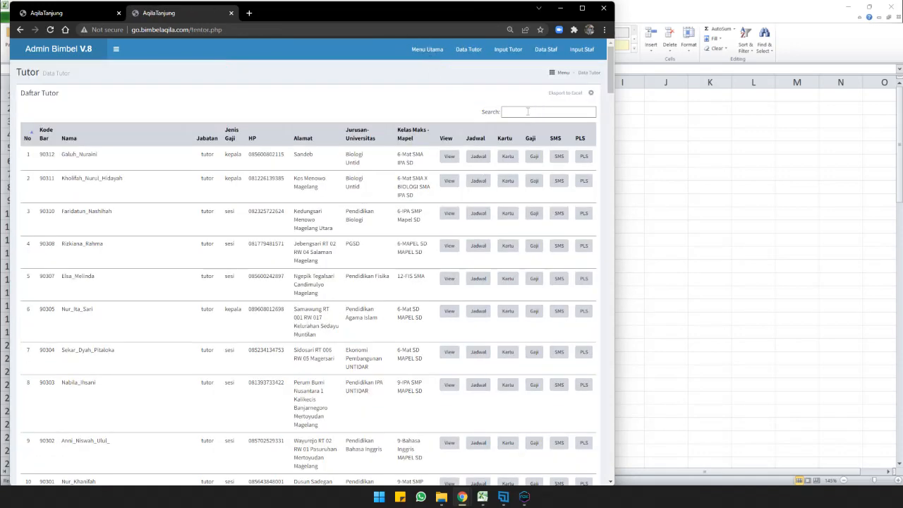
{"action": "left_click", "coordinate": [528, 112]}
{"action": "type", "text": "fa"}
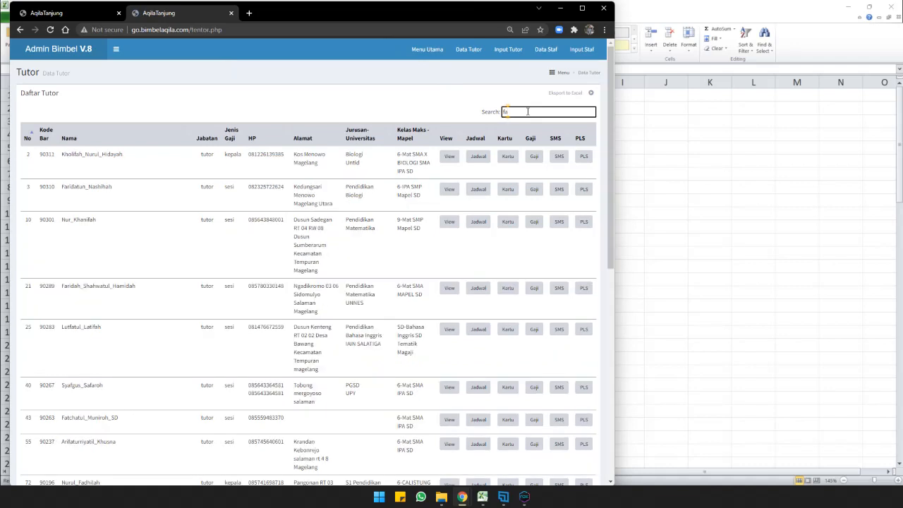
{"action": "type", "text": "di"}
{"action": "key", "text": "BackSpace"}
{"action": "key", "text": "BackSpace"}
{"action": "type", "text": "fi"}
Step: Open the tutor's Gaji Aplikasi page again and review the session prices and tutor shares per class
{"action": "left_click", "coordinate": [541, 156]}
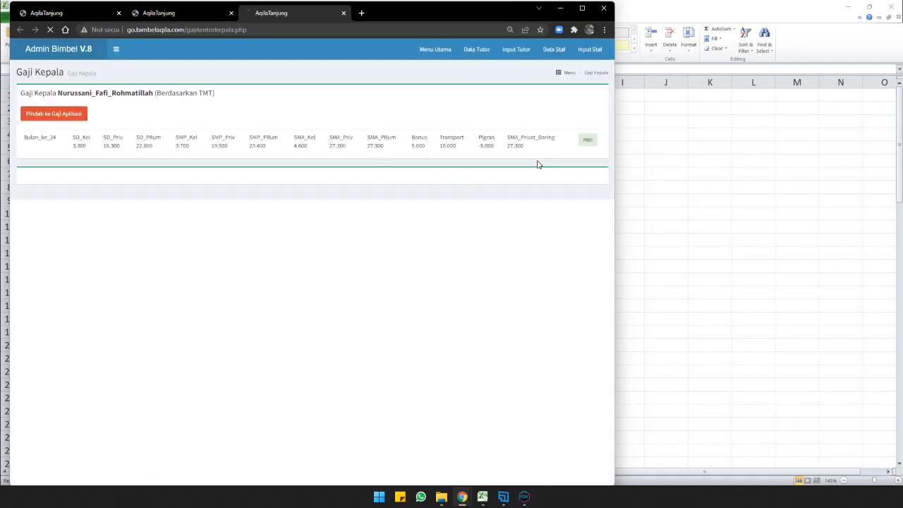
{"action": "left_click", "coordinate": [72, 115]}
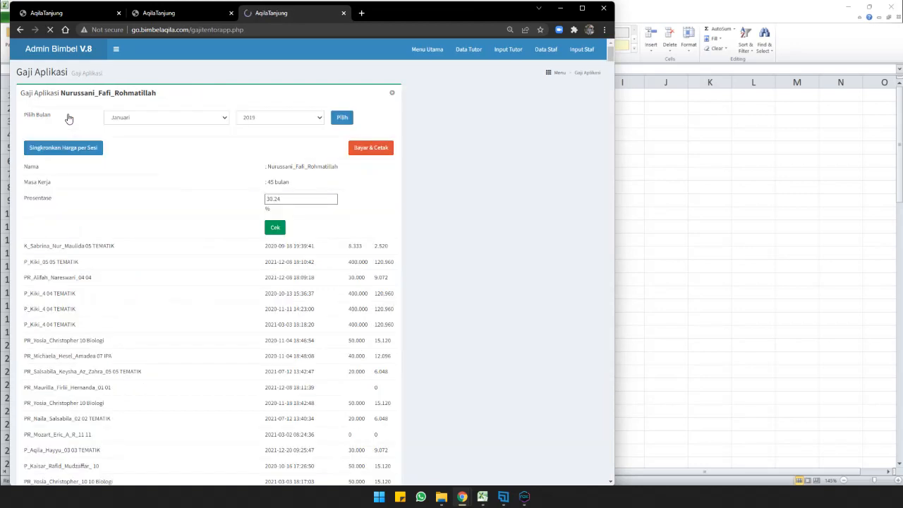
{"action": "left_click_drag", "start_coordinate": [326, 261], "coordinate": [349, 271]}
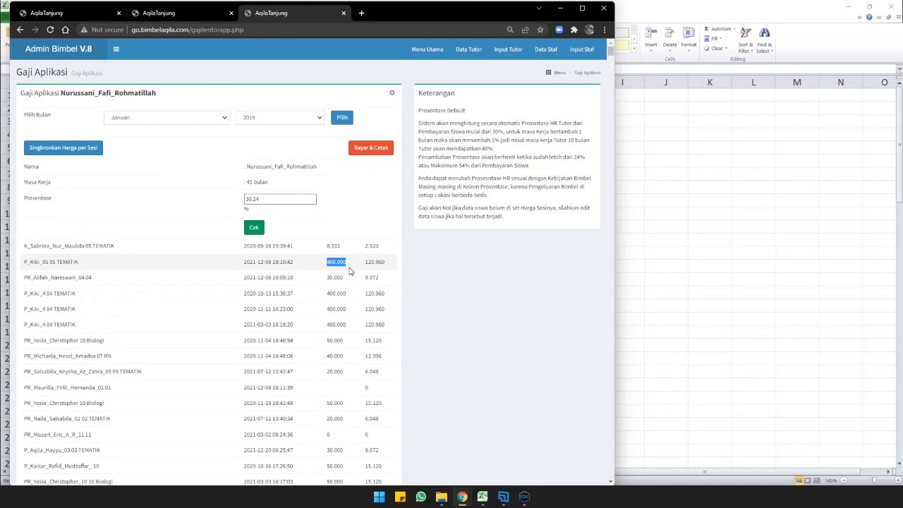
{"action": "scroll", "coordinate": [349, 271], "scroll_direction": "down", "scroll_amount": 3}
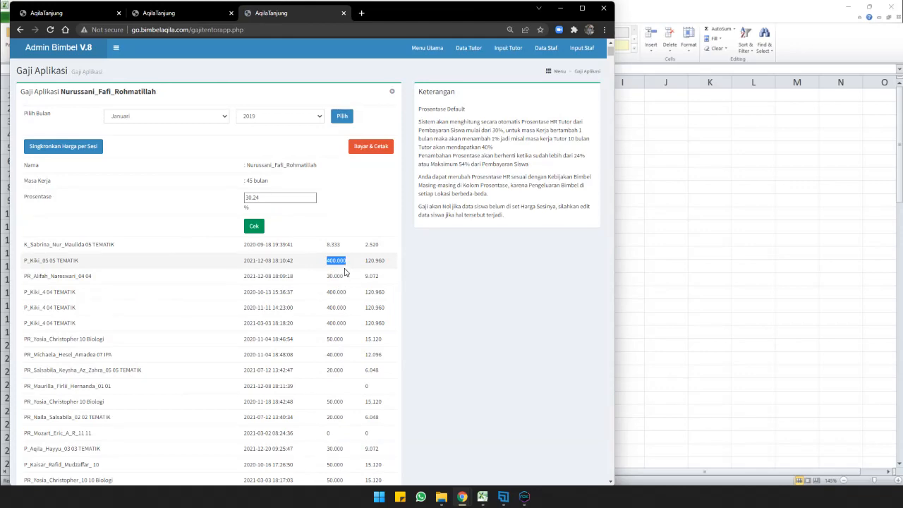
{"action": "scroll", "coordinate": [345, 272], "scroll_direction": "down", "scroll_amount": 5}
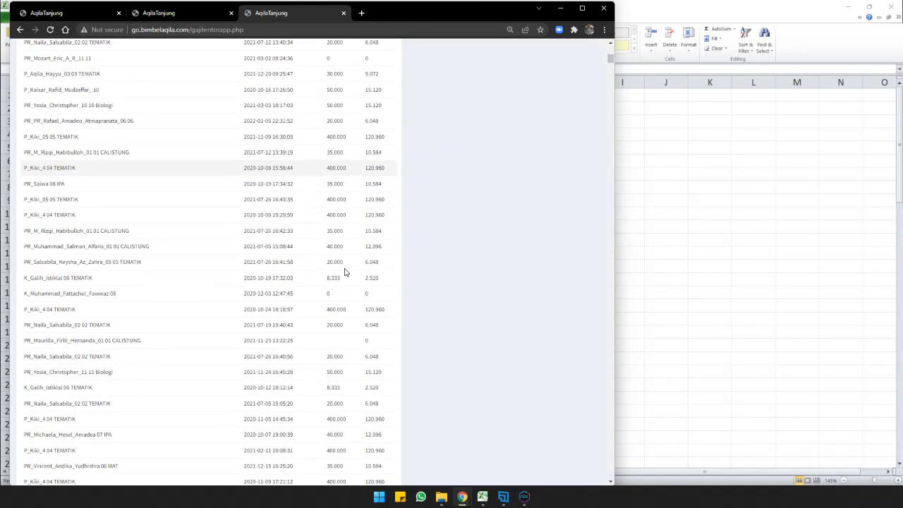
{"action": "scroll", "coordinate": [345, 273], "scroll_direction": "down", "scroll_amount": 3}
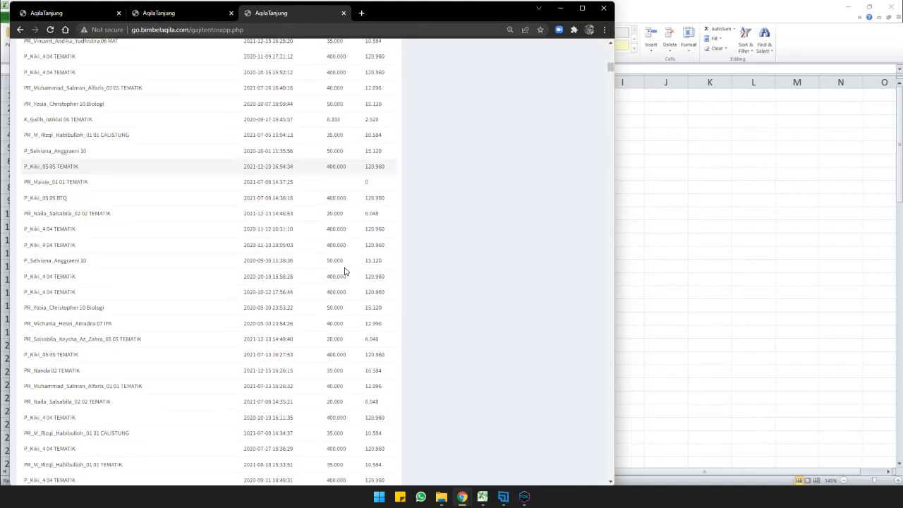
{"action": "scroll", "coordinate": [345, 273], "scroll_direction": "up", "scroll_amount": 12}
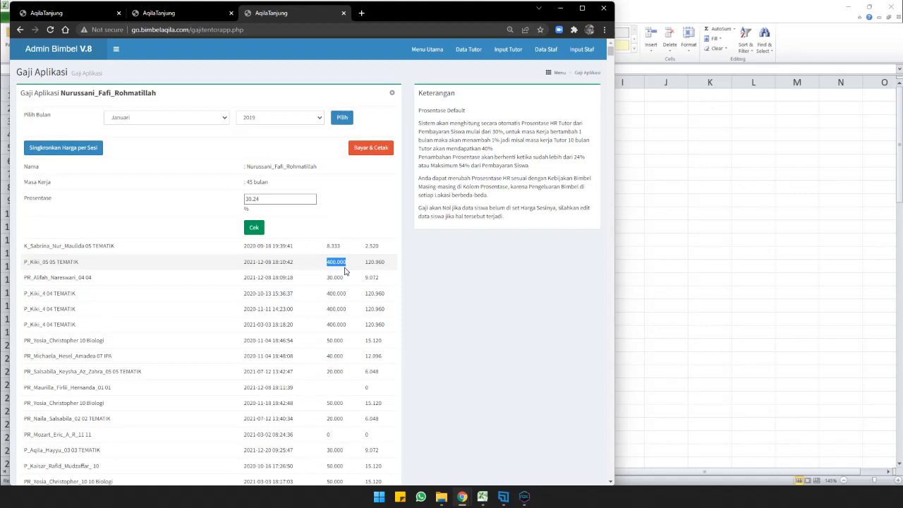
Step: Compare the first group class's session price with the other listed classes, ending at the payment option
{"action": "left_click", "coordinate": [340, 284]}
{"action": "left_click_drag", "start_coordinate": [326, 246], "coordinate": [333, 247]}
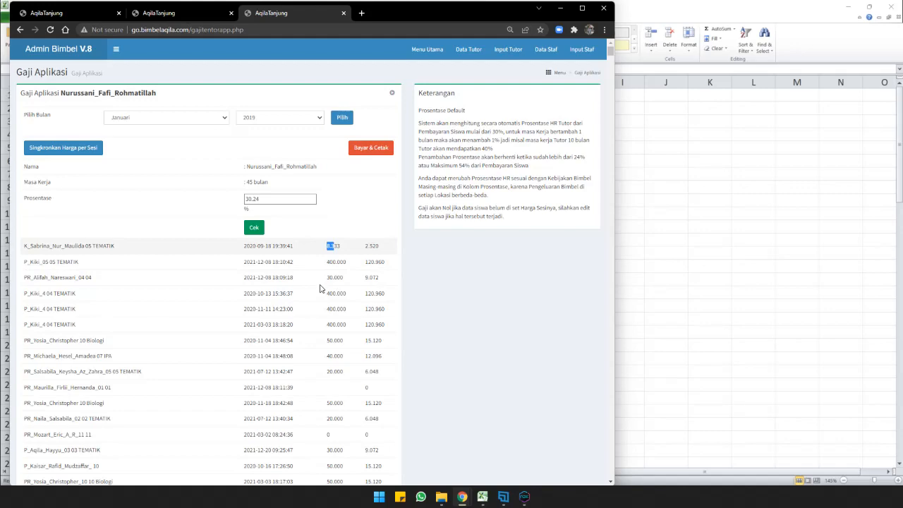
{"action": "left_click", "coordinate": [137, 254]}
{"action": "scroll", "coordinate": [159, 261], "scroll_direction": "down", "scroll_amount": 7}
{"action": "scroll", "coordinate": [169, 261], "scroll_direction": "up", "scroll_amount": 3}
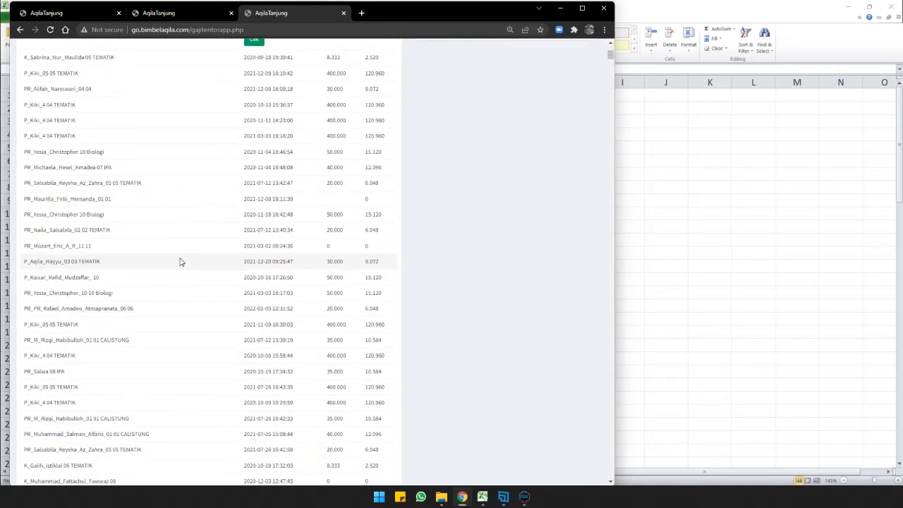
{"action": "scroll", "coordinate": [180, 262], "scroll_direction": "up", "scroll_amount": 3}
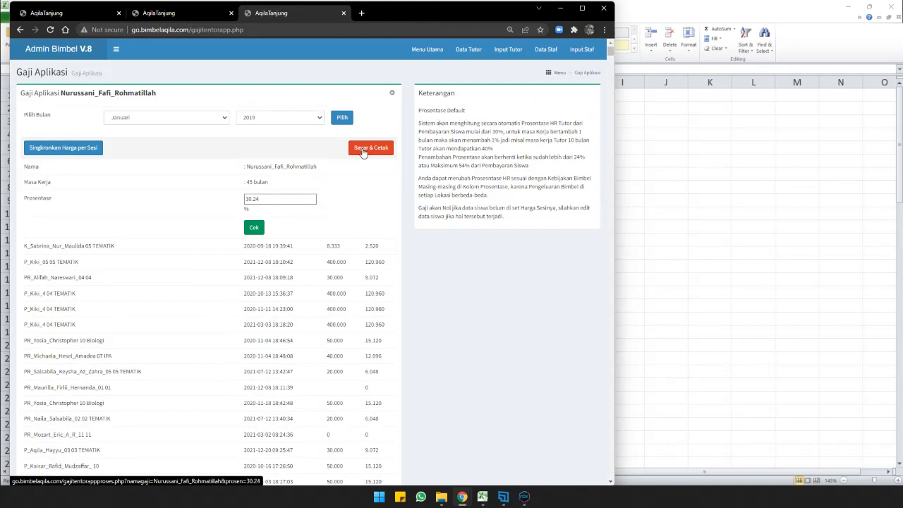
Step: Switch back to the Excel workbook and review the class rates in column C down to the total
{"action": "left_click", "coordinate": [483, 497]}
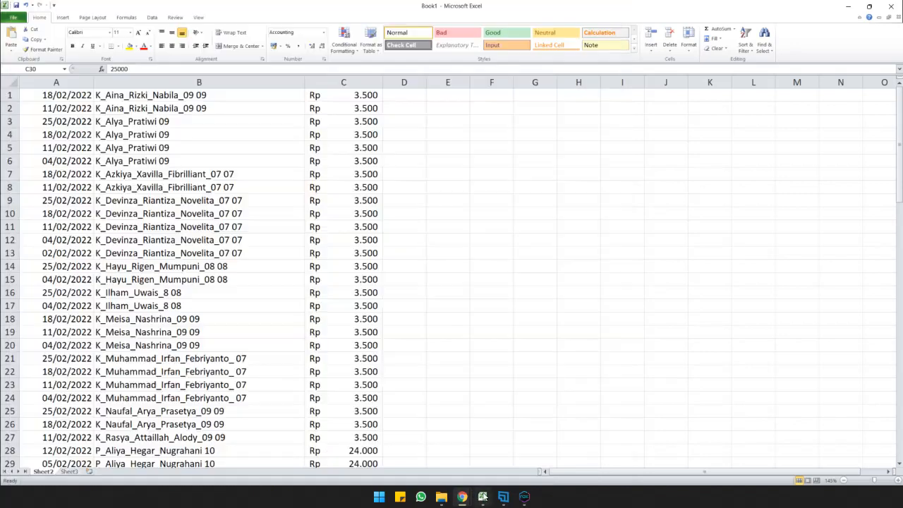
{"action": "left_click", "coordinate": [276, 226]}
{"action": "left_click", "coordinate": [164, 215]}
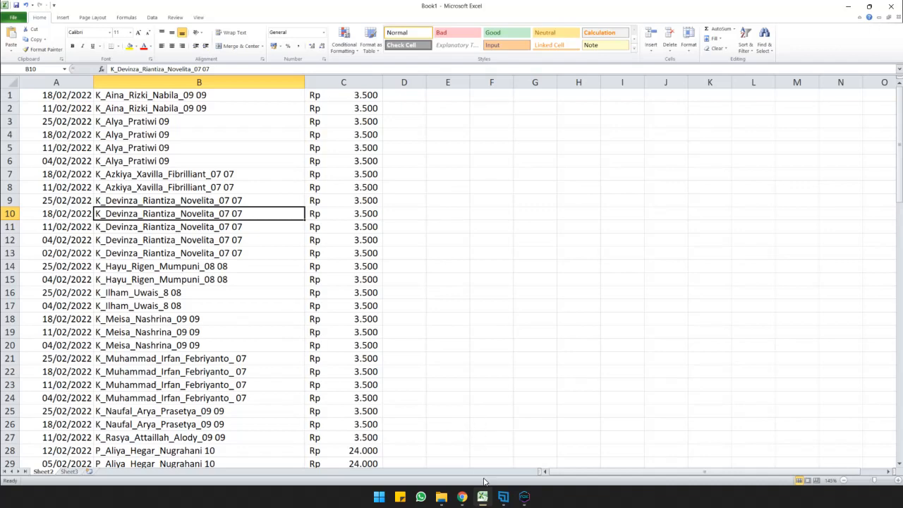
{"action": "left_click", "coordinate": [461, 496]}
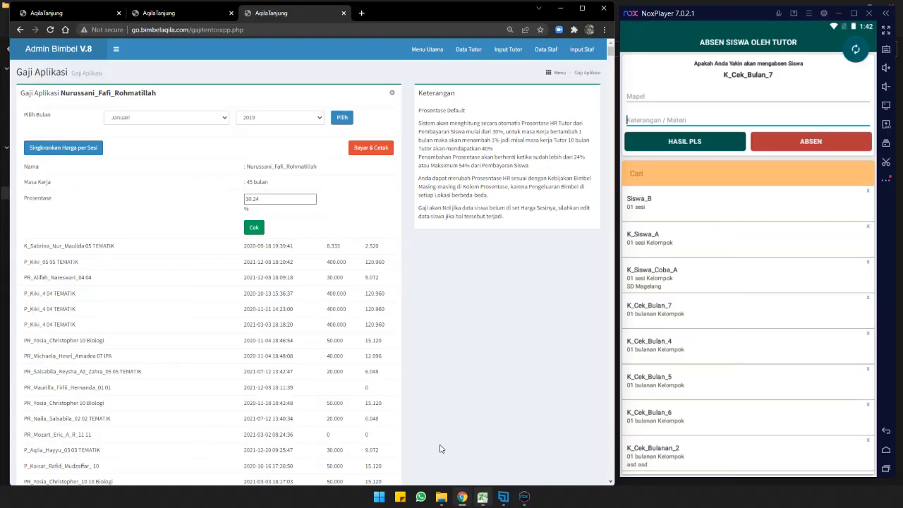
{"action": "left_click", "coordinate": [482, 496]}
{"action": "left_click", "coordinate": [264, 243]}
{"action": "scroll", "coordinate": [282, 301], "scroll_direction": "down", "scroll_amount": 20}
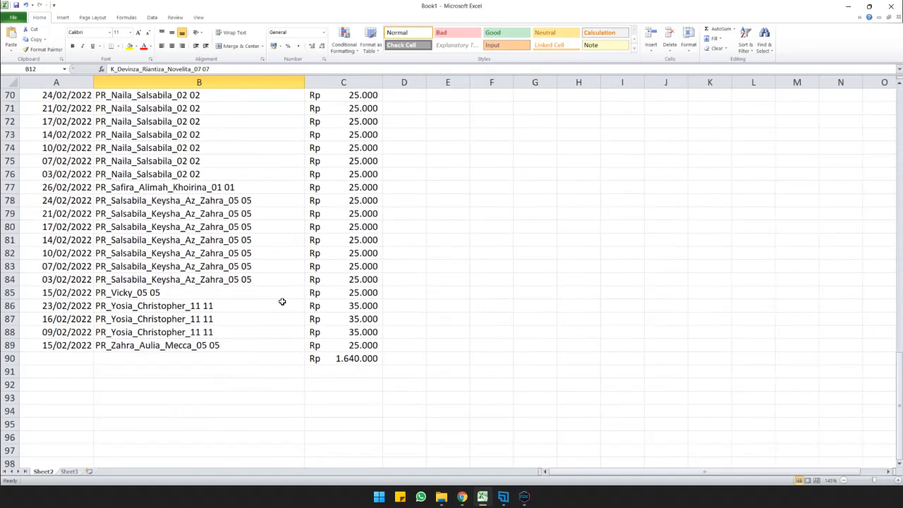
{"action": "scroll", "coordinate": [282, 301], "scroll_direction": "up", "scroll_amount": 20}
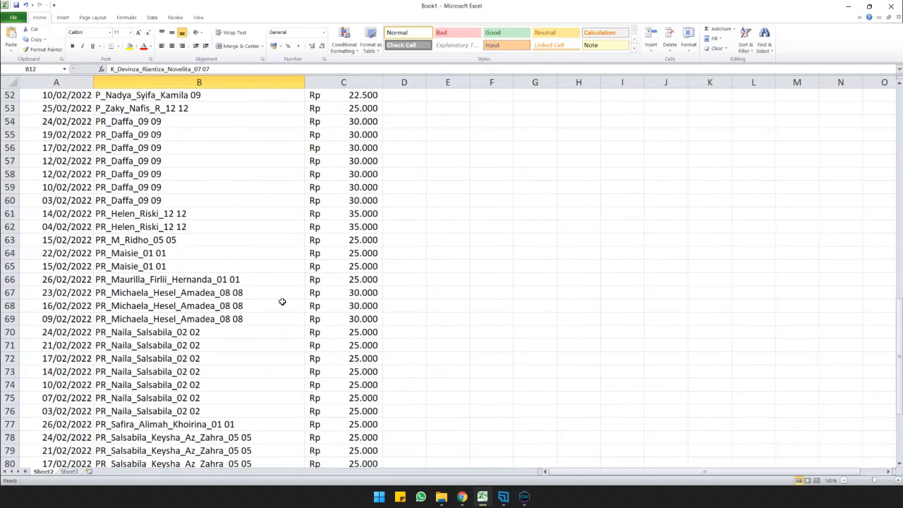